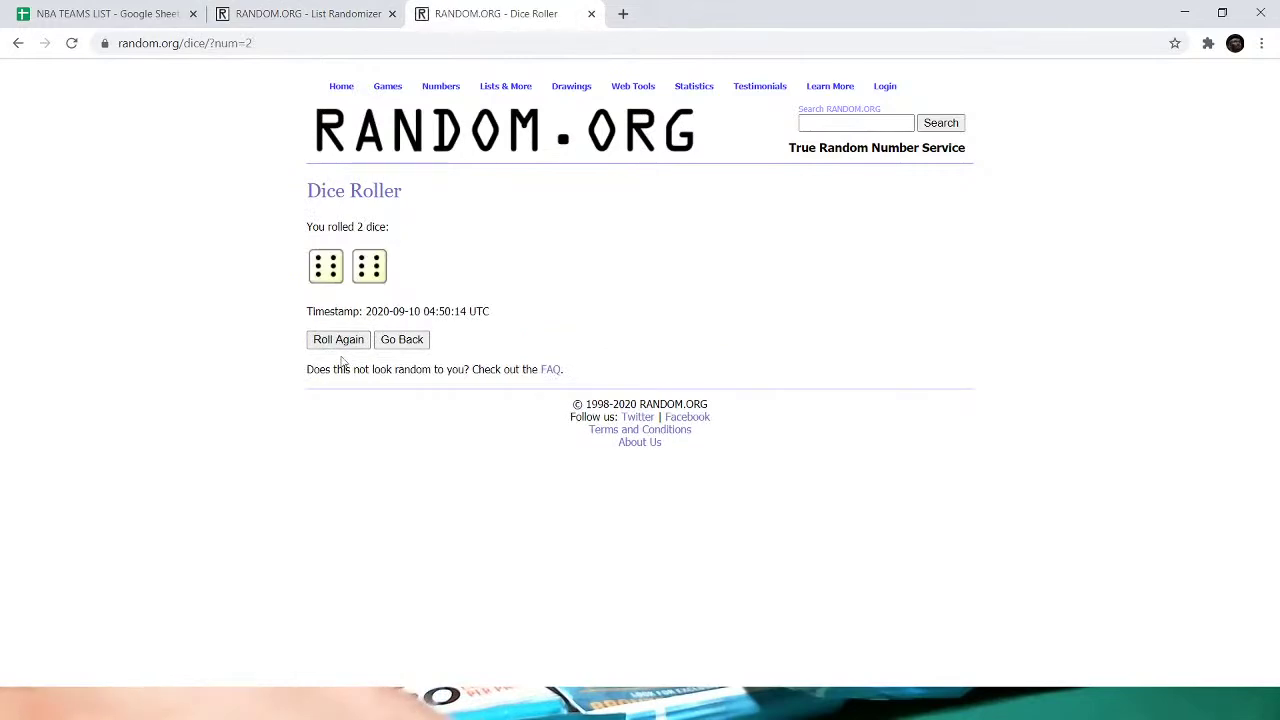
- Roll the two dice again seven times in the Dice Roller
left_click(338, 339)
left_click(333, 345)
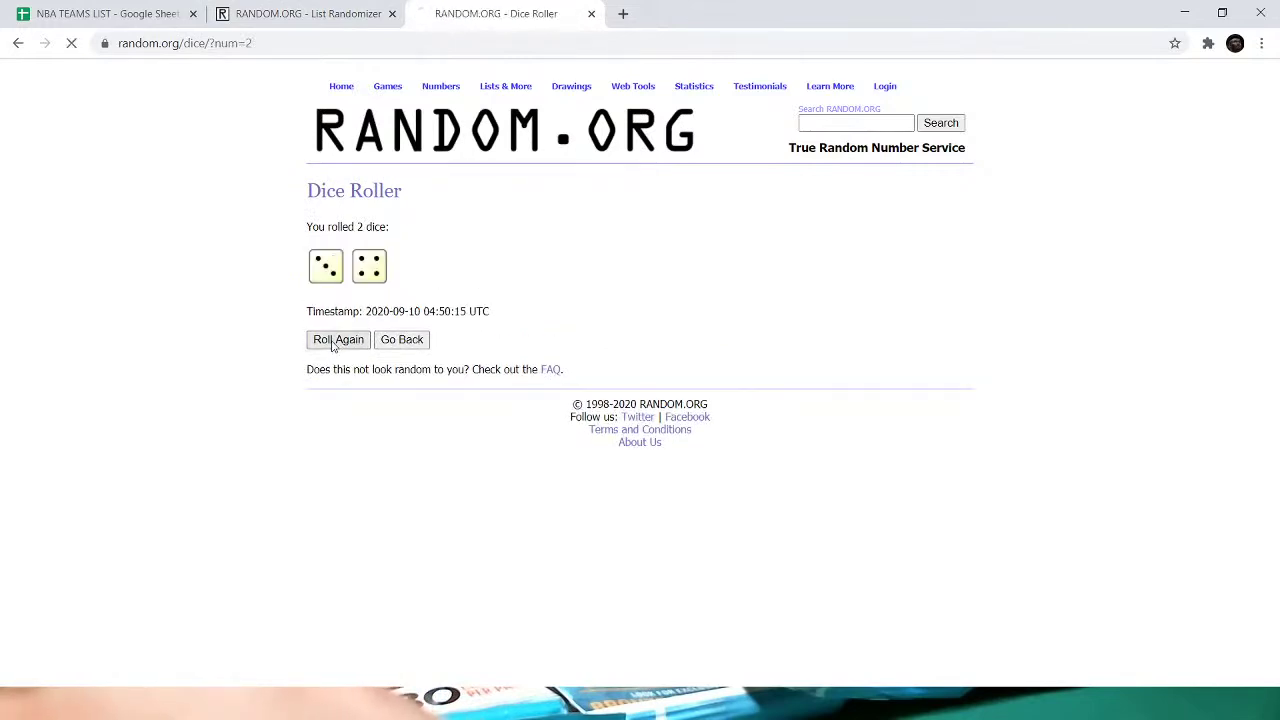
left_click(333, 345)
left_click(333, 345)
left_click(333, 345)
left_click(333, 345)
left_click(333, 345)
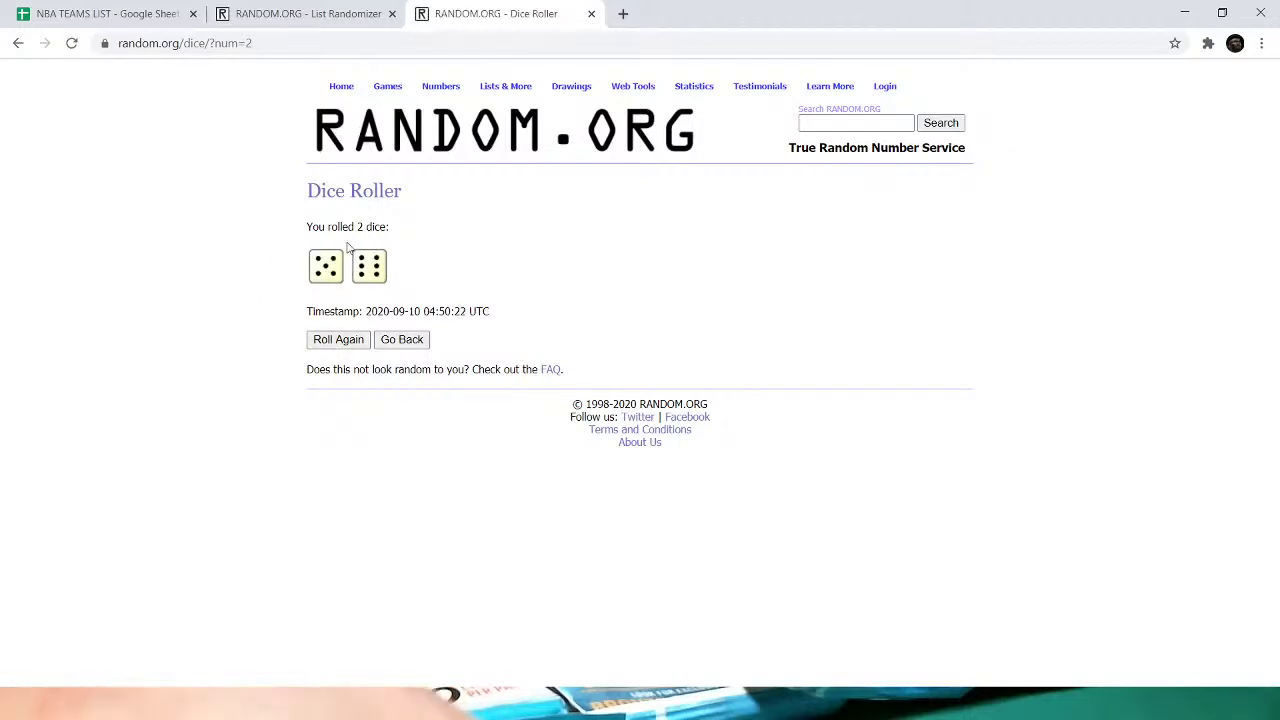
- Review the entries in the List Randomizer and the team names in the NBA TEAMS LIST spreadsheet
left_click(305, 13)
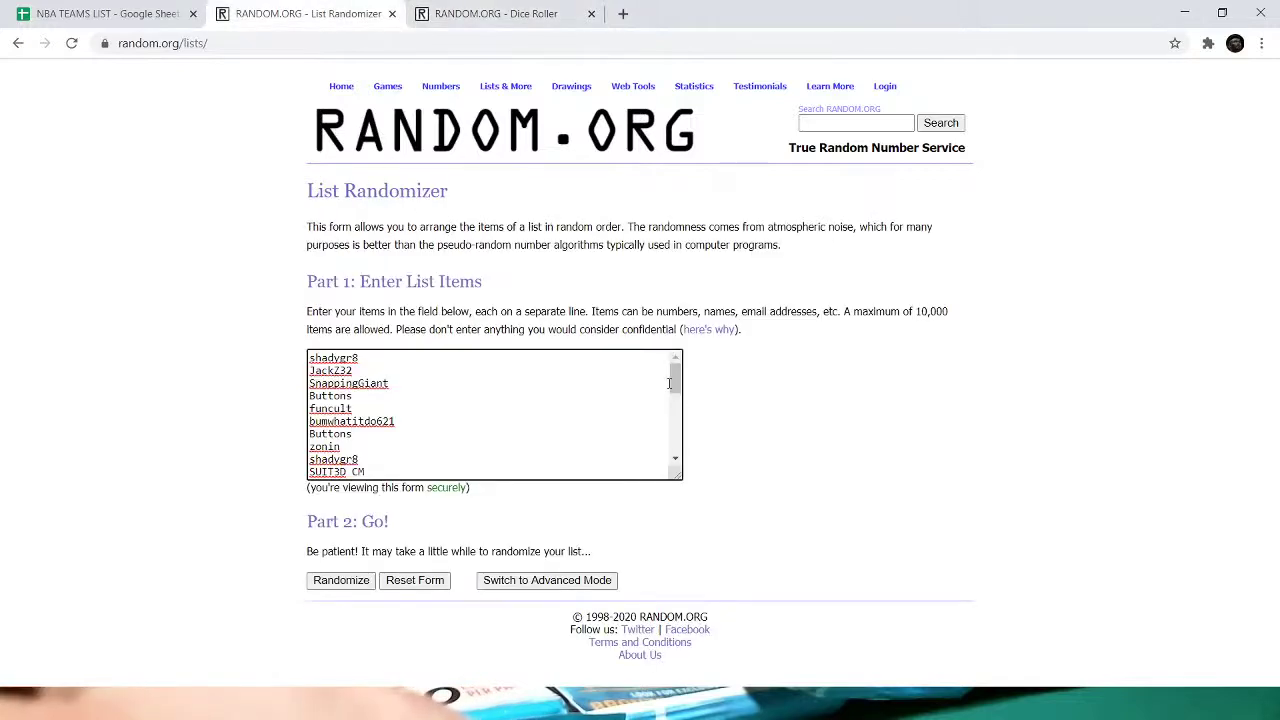
left_click_drag(641, 388, 620, 423)
left_click(620, 423)
scroll(676, 410, "up", 2)
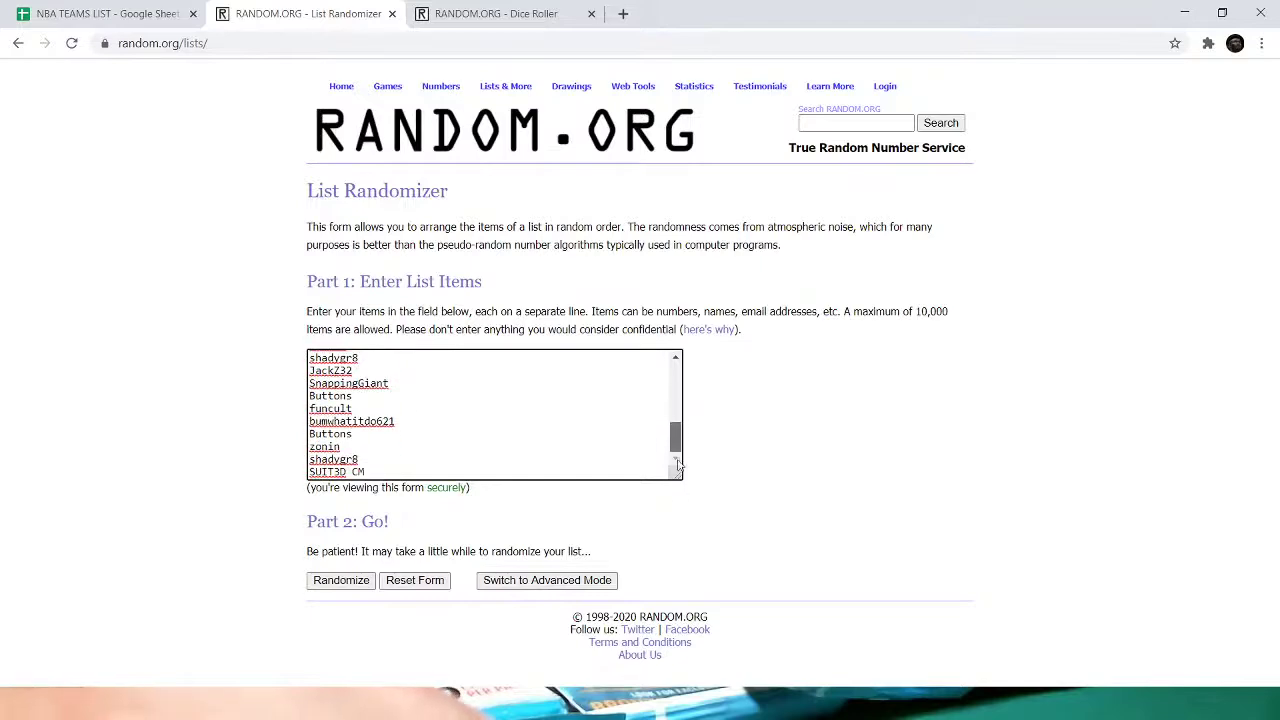
left_click(100, 13)
scroll(409, 382, "down", 3)
scroll(409, 382, "down", 2)
scroll(409, 380, "up", 5)
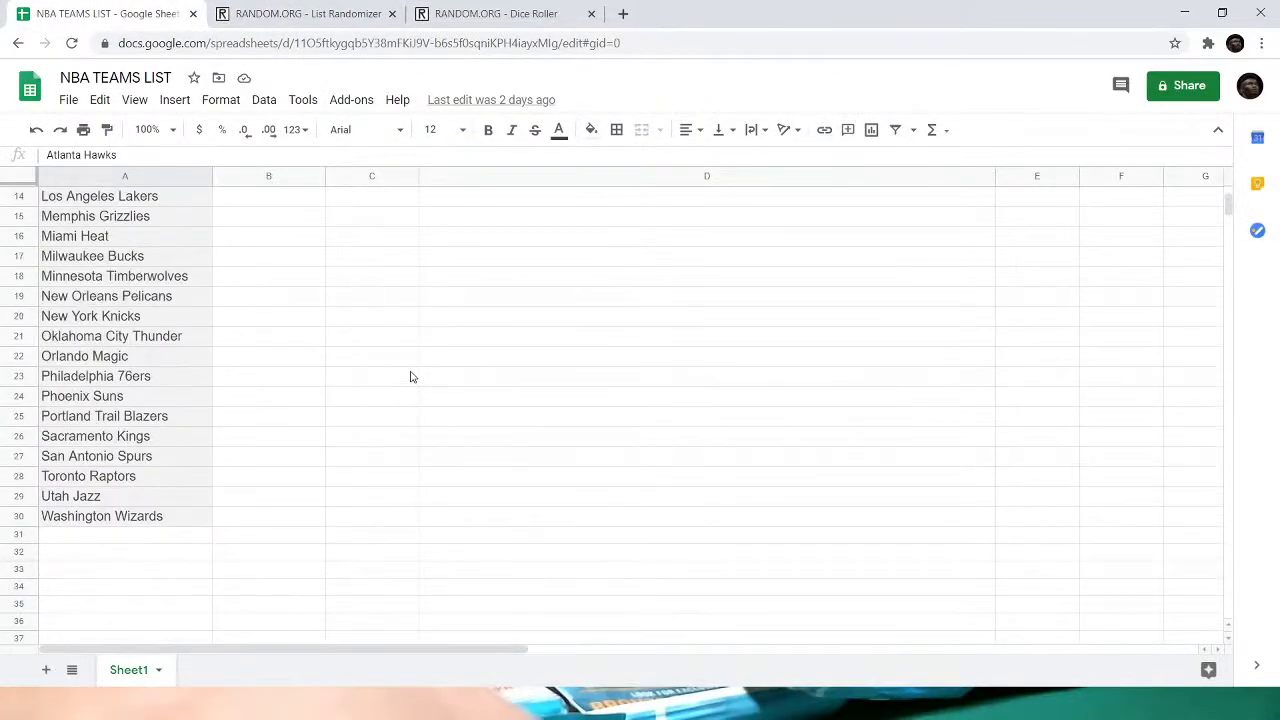
left_click(318, 13)
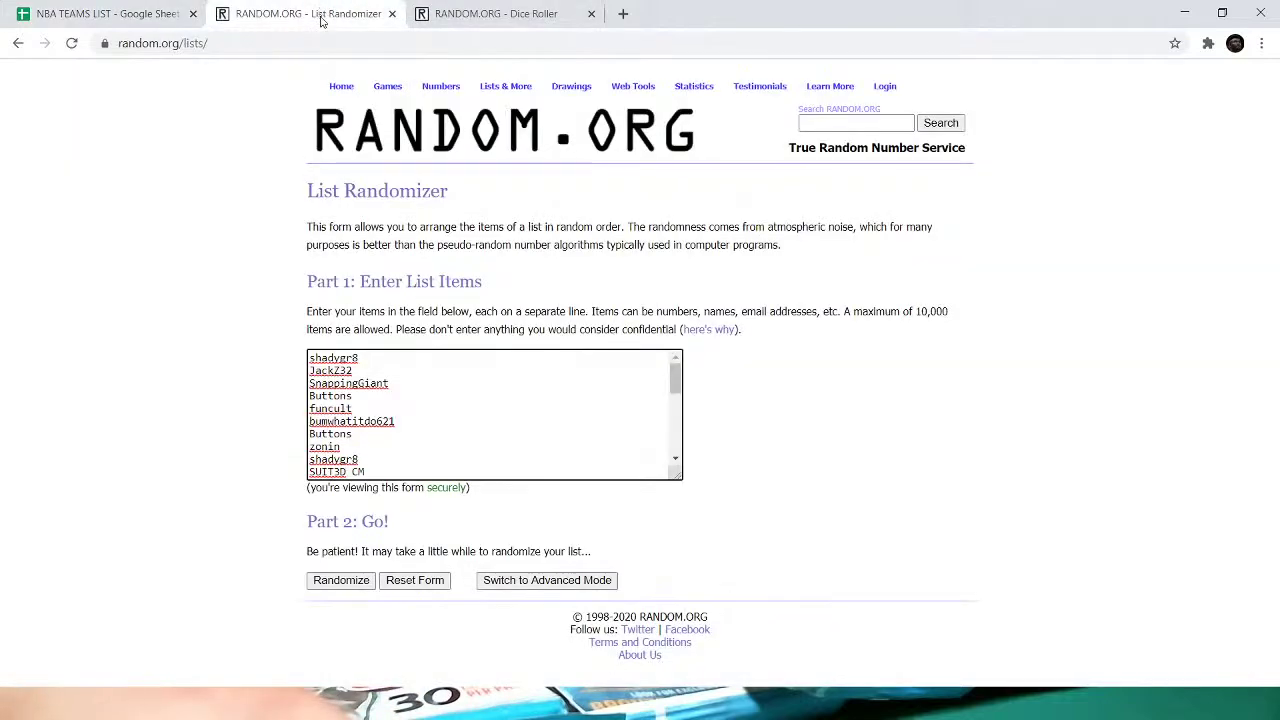
left_click(505, 12)
left_click(338, 13)
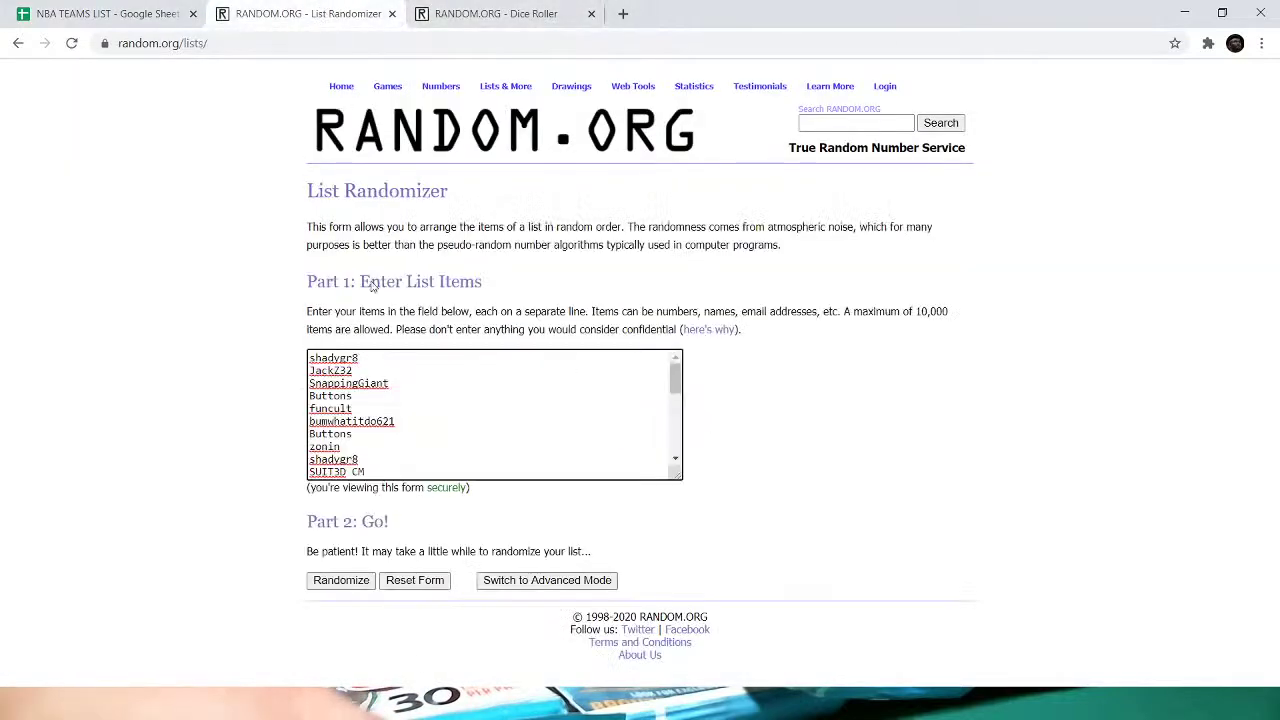
- Randomize the list of entrants ten times in a row
left_click(341, 581)
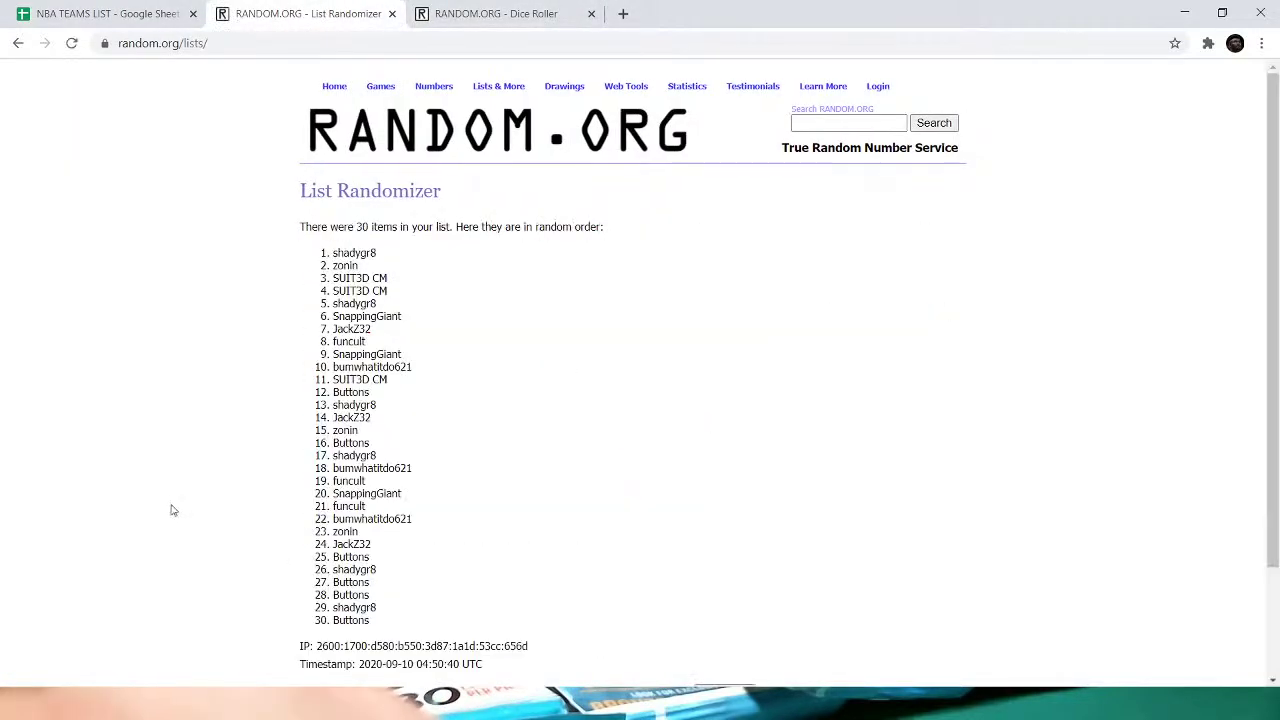
scroll(167, 500, "down", 1)
left_click(316, 634)
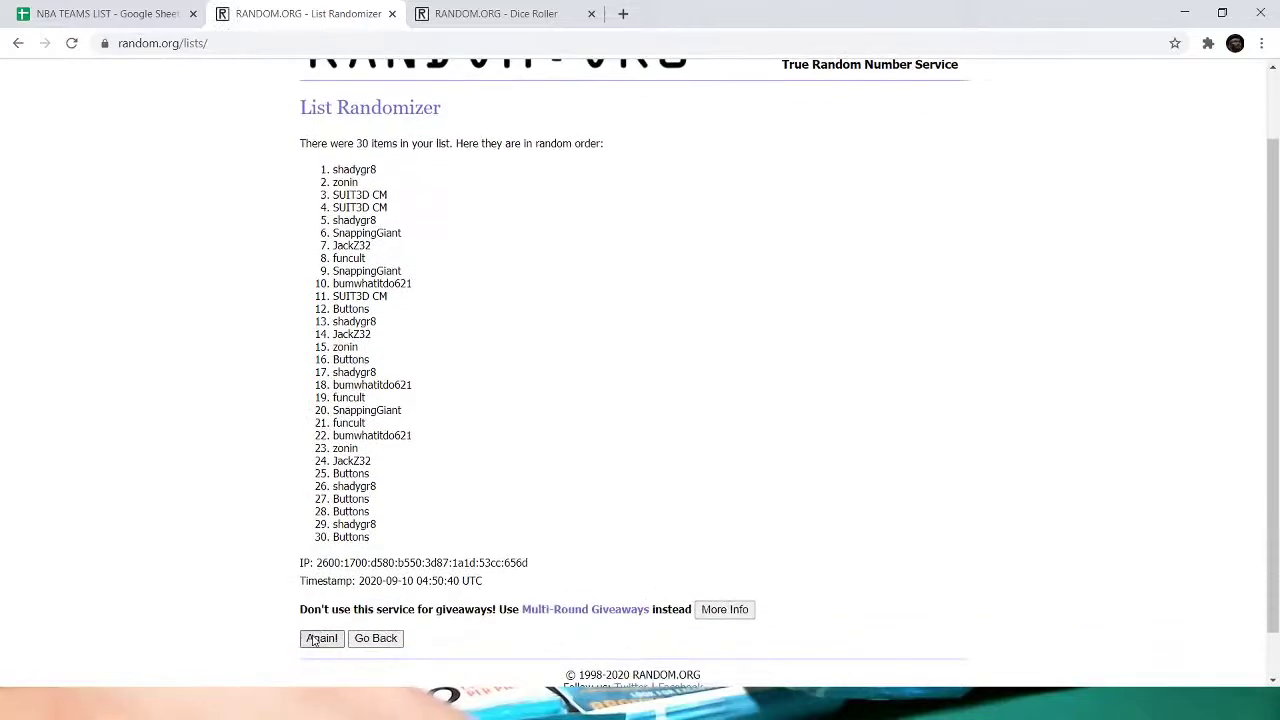
scroll(228, 591, "down", 2)
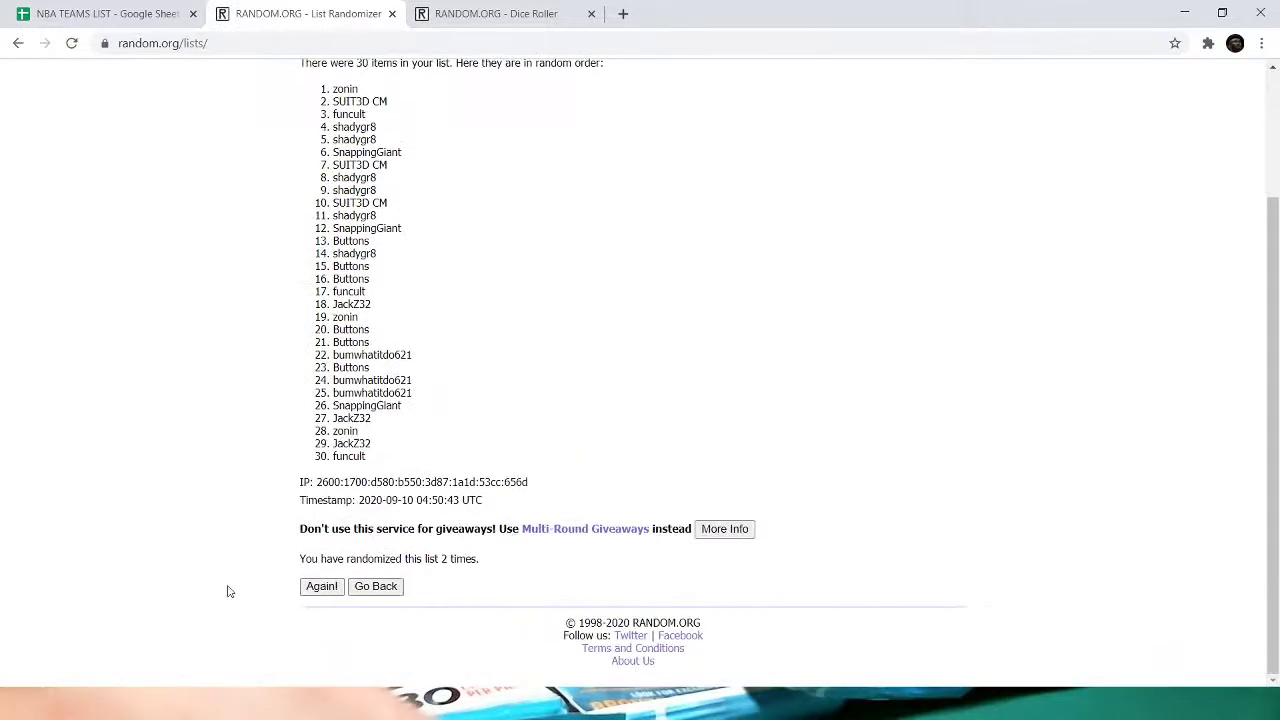
left_click(321, 586)
scroll(200, 500, "down", 1)
scroll(199, 500, "down", 2)
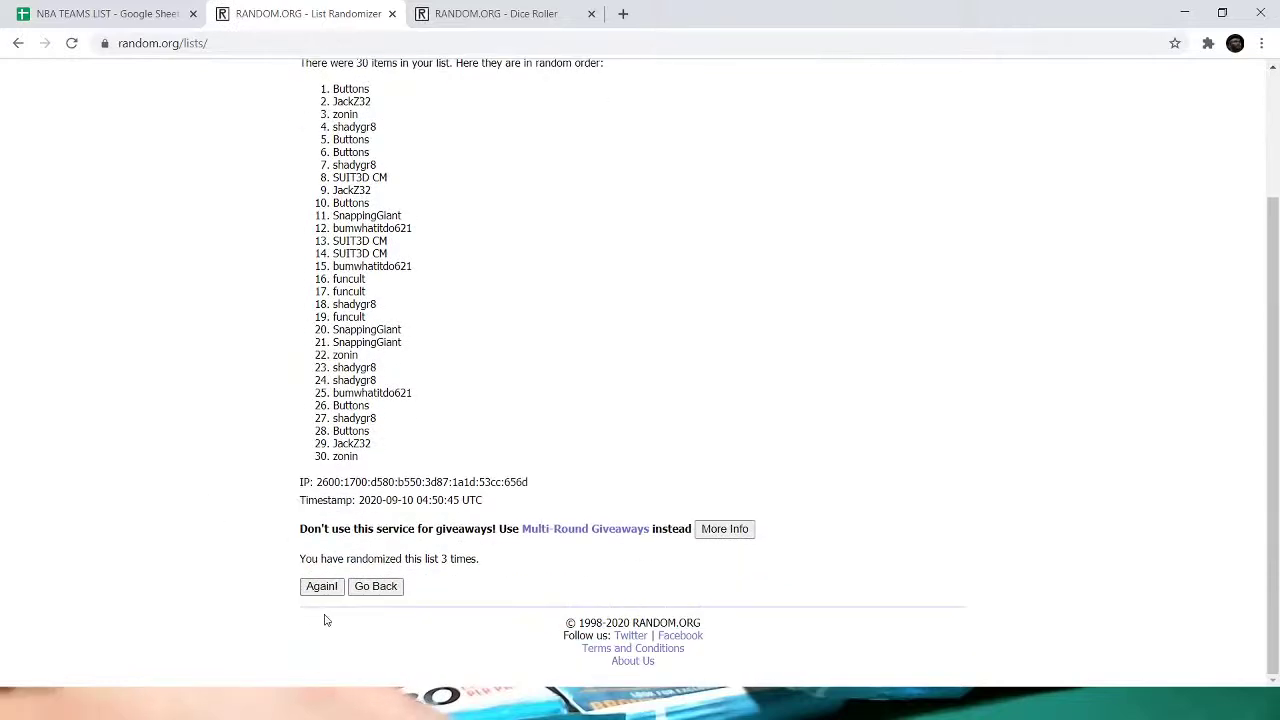
left_click(316, 588)
scroll(259, 566, "down", 1)
scroll(259, 566, "down", 2)
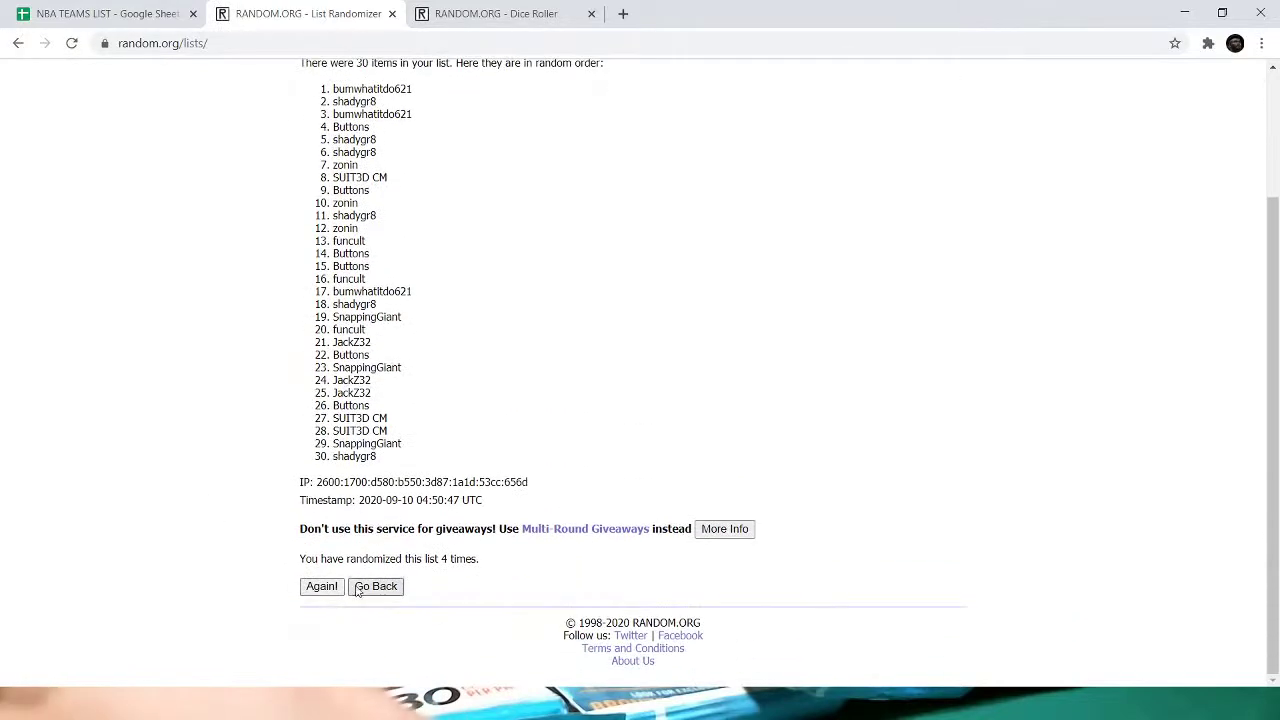
left_click(320, 586)
scroll(279, 560, "down", 2)
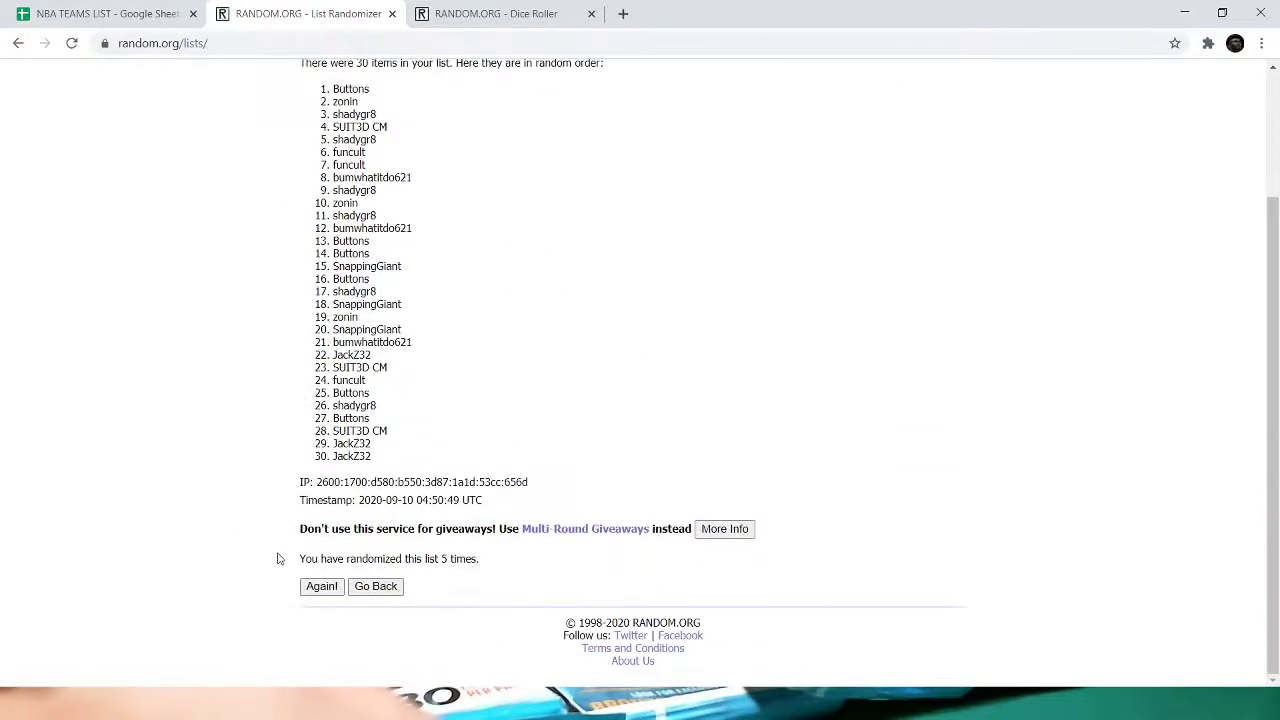
left_click(308, 588)
scroll(263, 523, "down", 2)
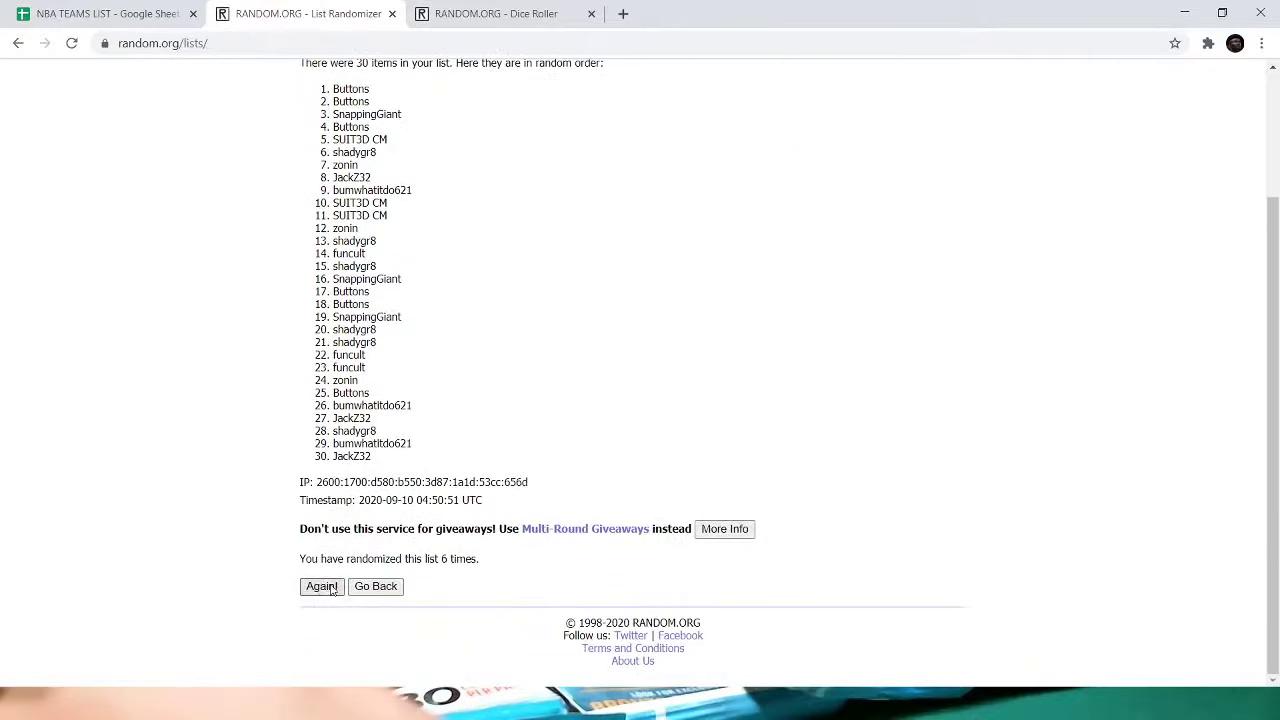
left_click(320, 586)
scroll(245, 525, "down", 2)
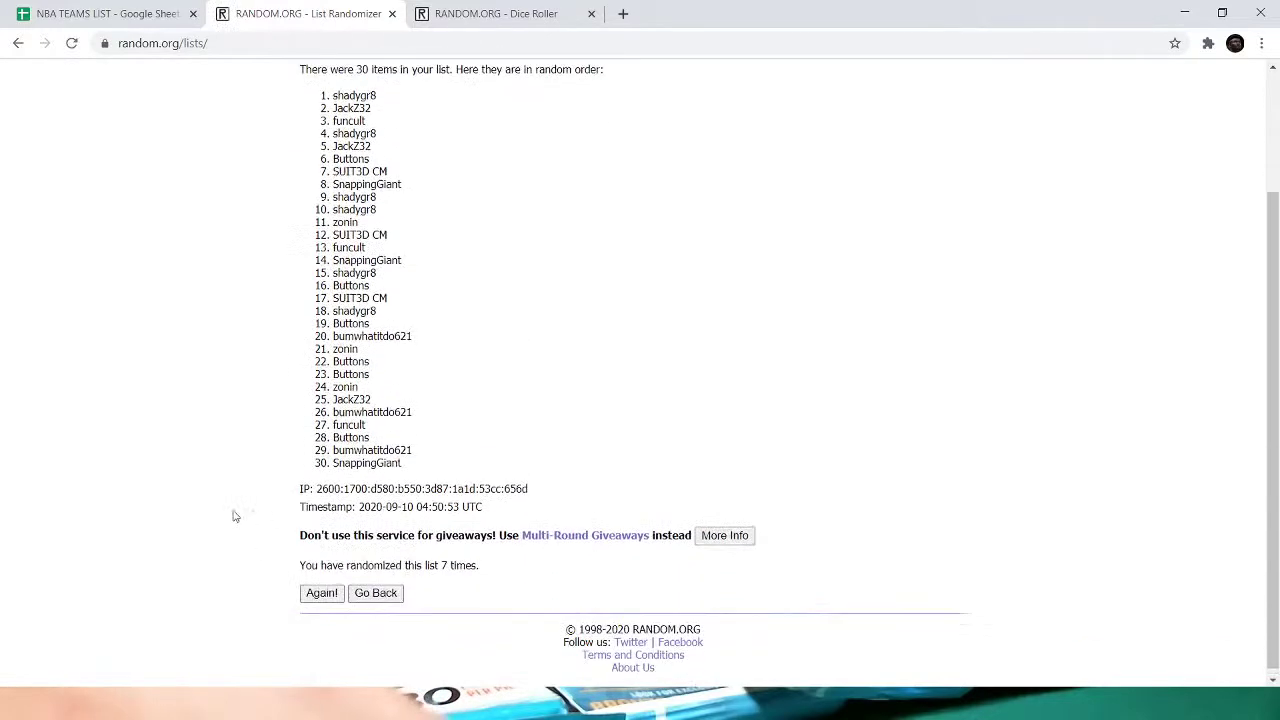
left_click(318, 590)
scroll(226, 526, "down", 2)
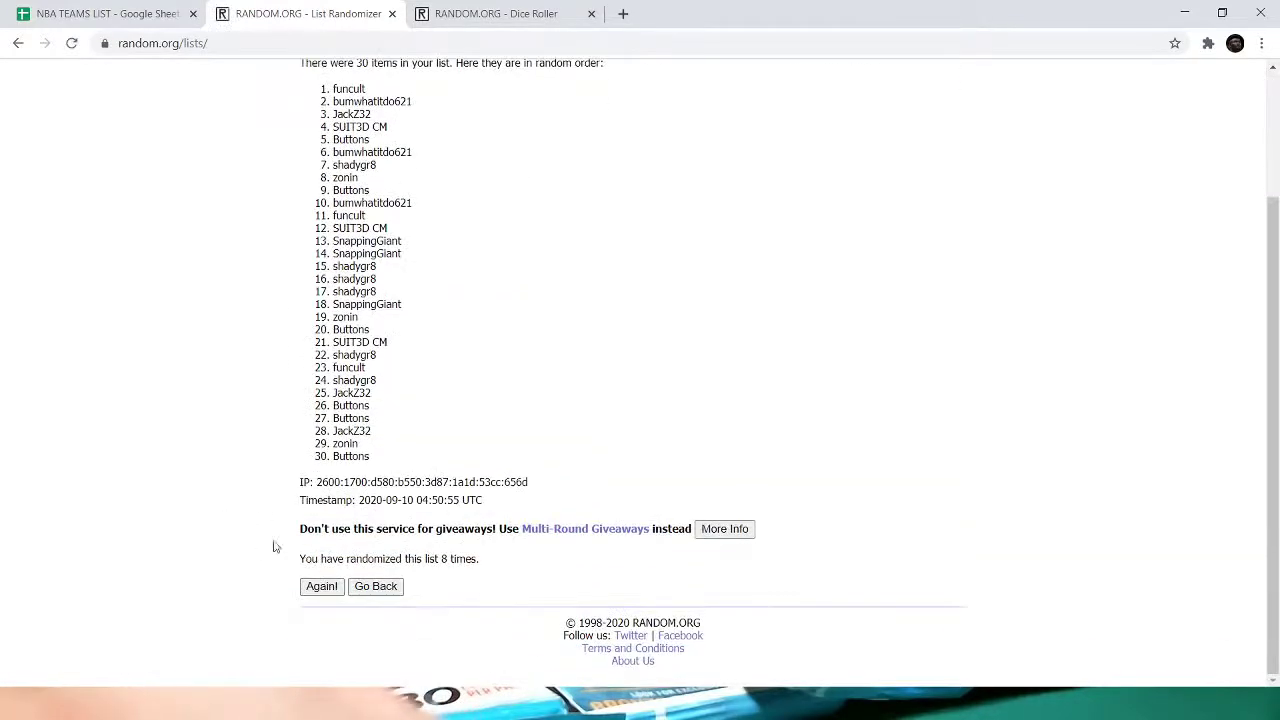
left_click(320, 588)
scroll(266, 517, "down", 2)
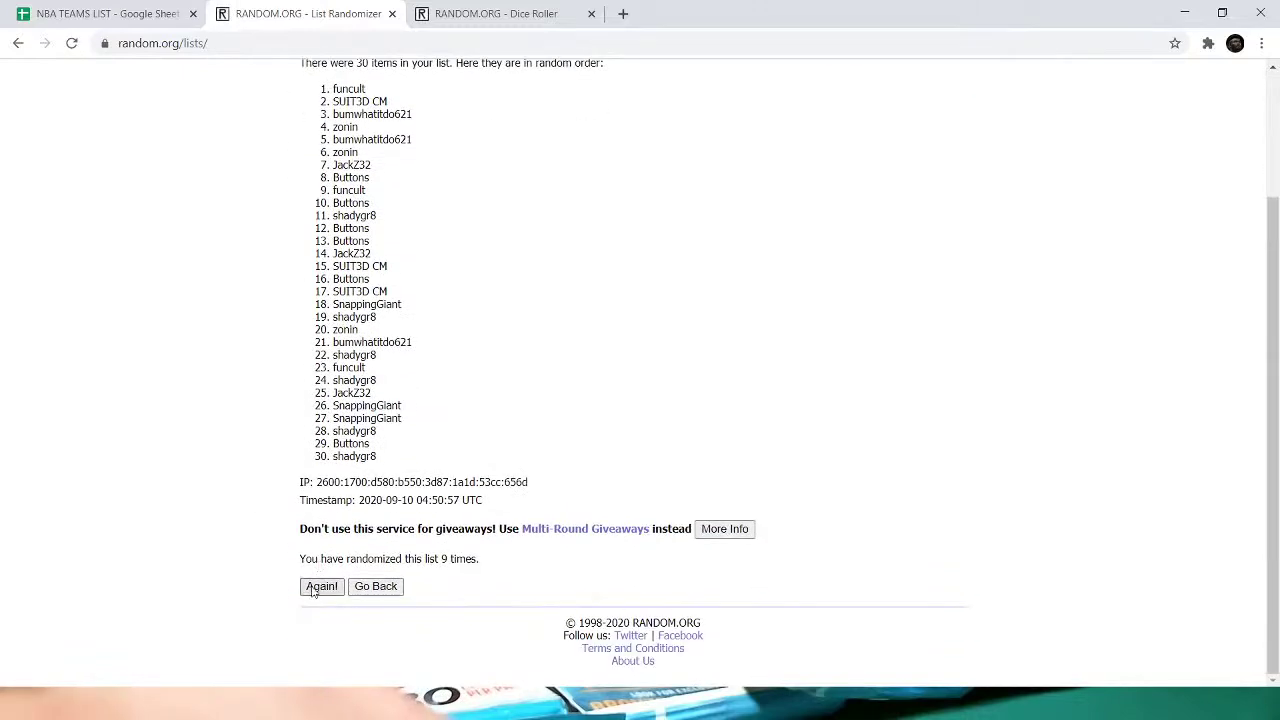
left_click(314, 588)
scroll(275, 475, "down", 2)
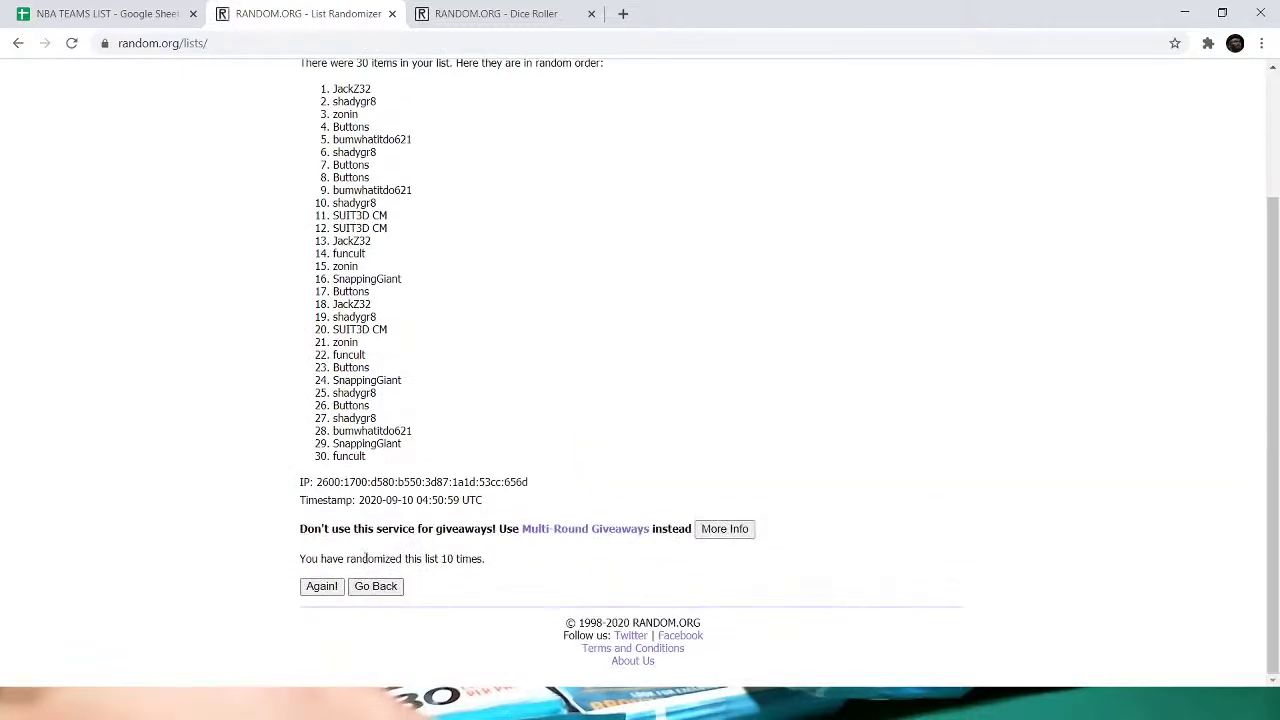
- Compare the randomization count with the dice roll and randomize the list an eleventh time
left_click_drag(363, 559, 492, 573)
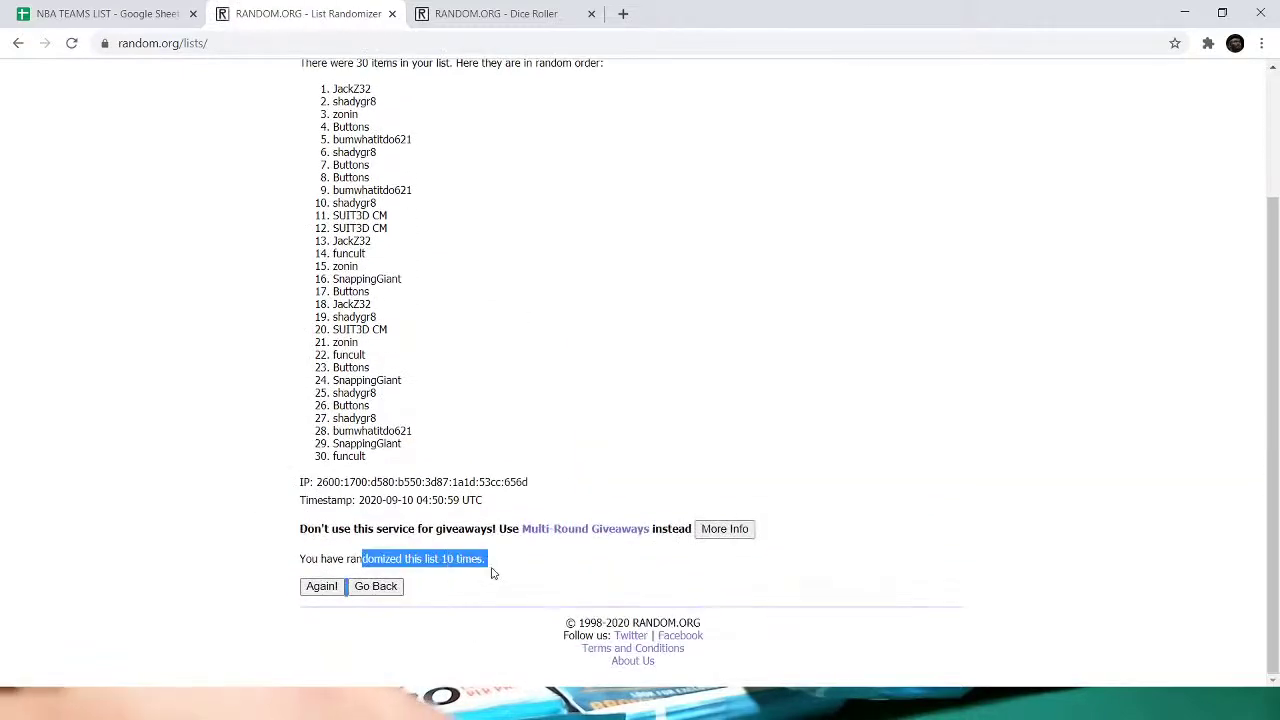
left_click(490, 15)
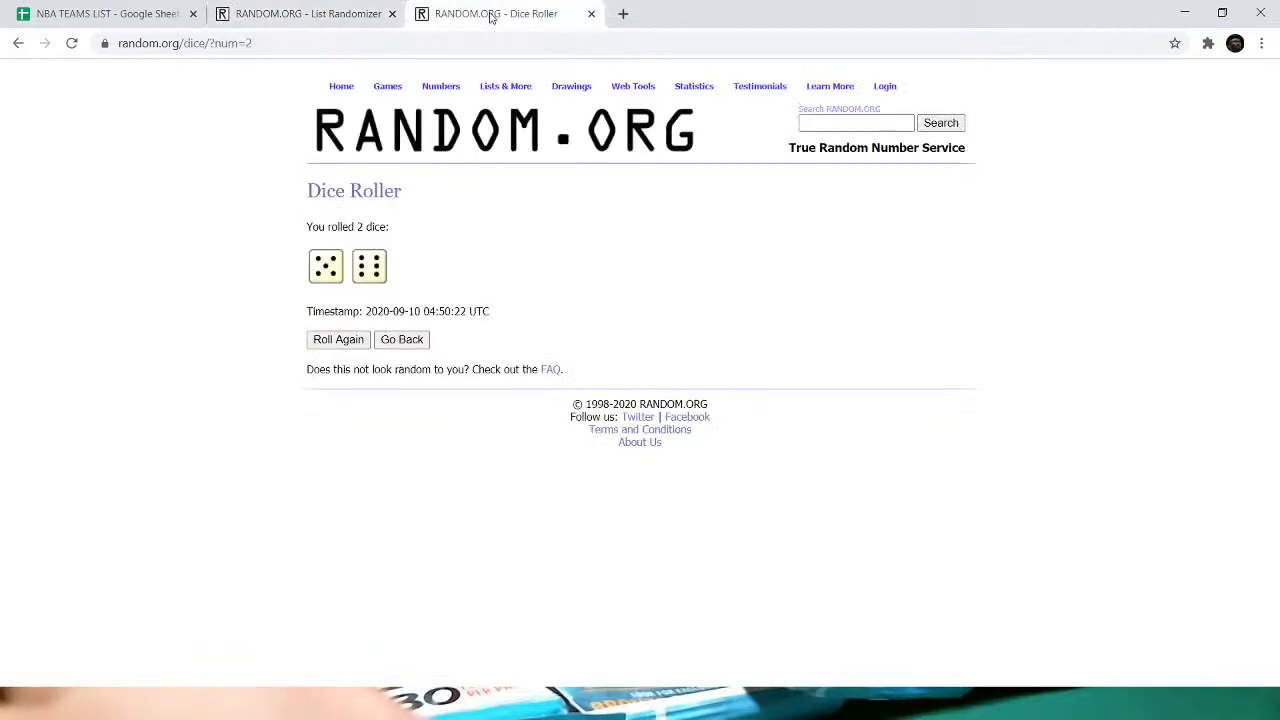
left_click(375, 14)
left_click(330, 588)
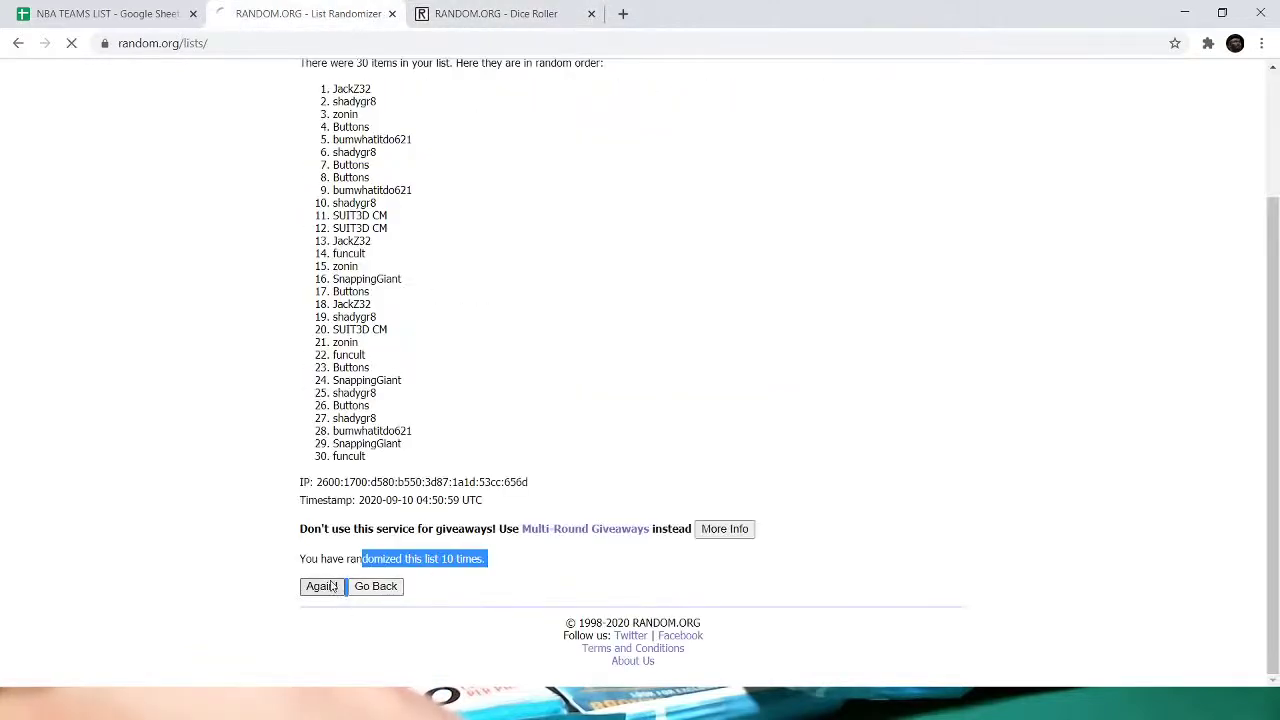
- Copy all the randomized entries and paste them beside the team names in the NBA TEAMS LIST spreadsheet, starting at B1
scroll(298, 469, "up", 1)
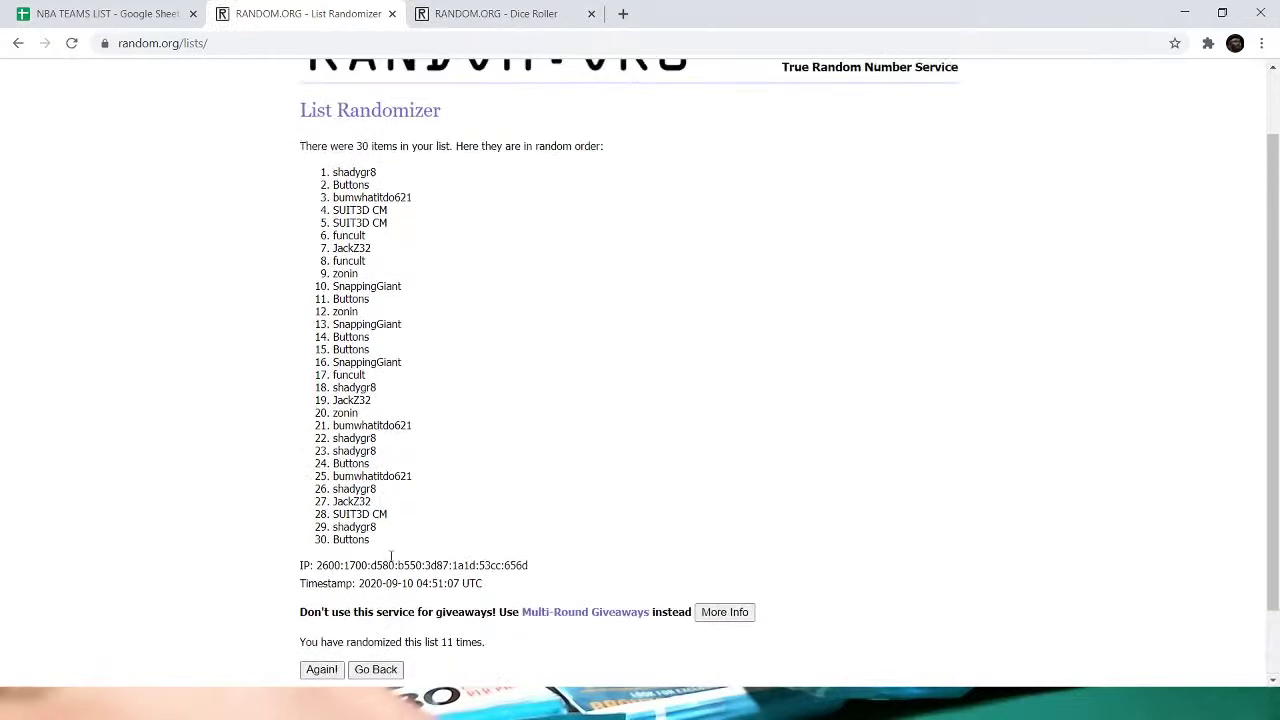
left_click_drag(371, 541, 333, 170)
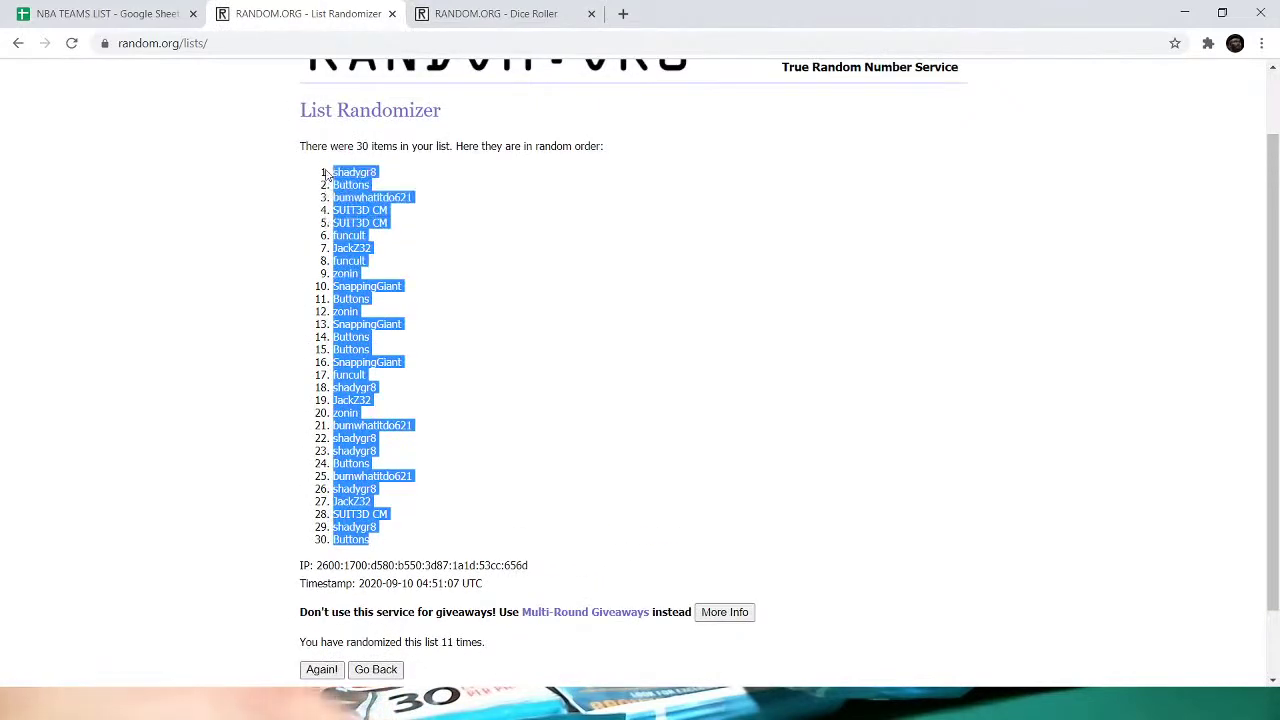
left_click(105, 13)
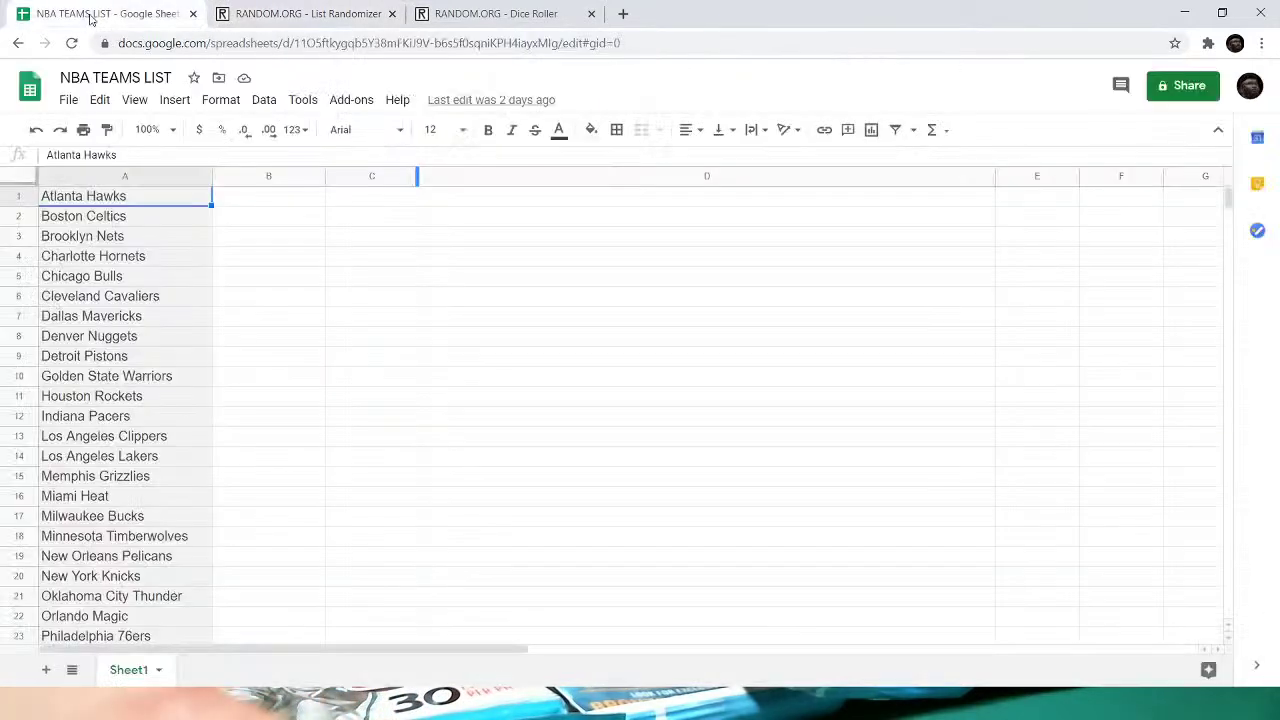
right_click(265, 204)
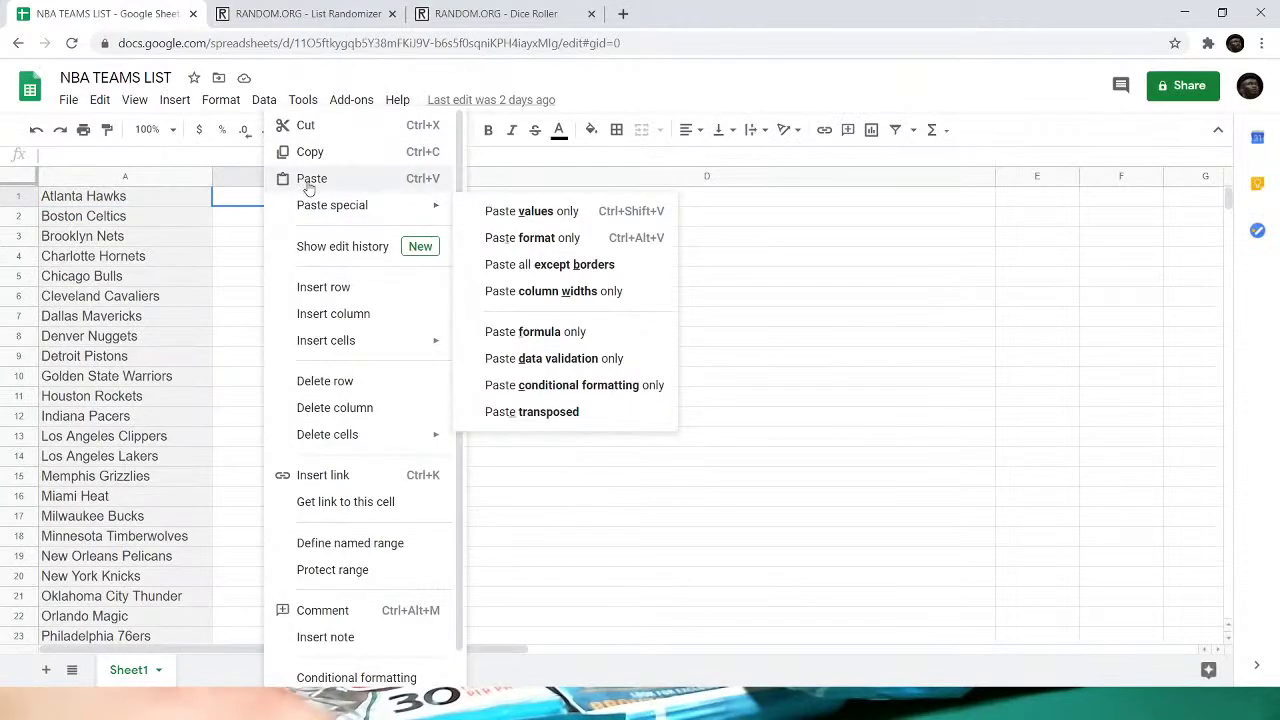
left_click(309, 177)
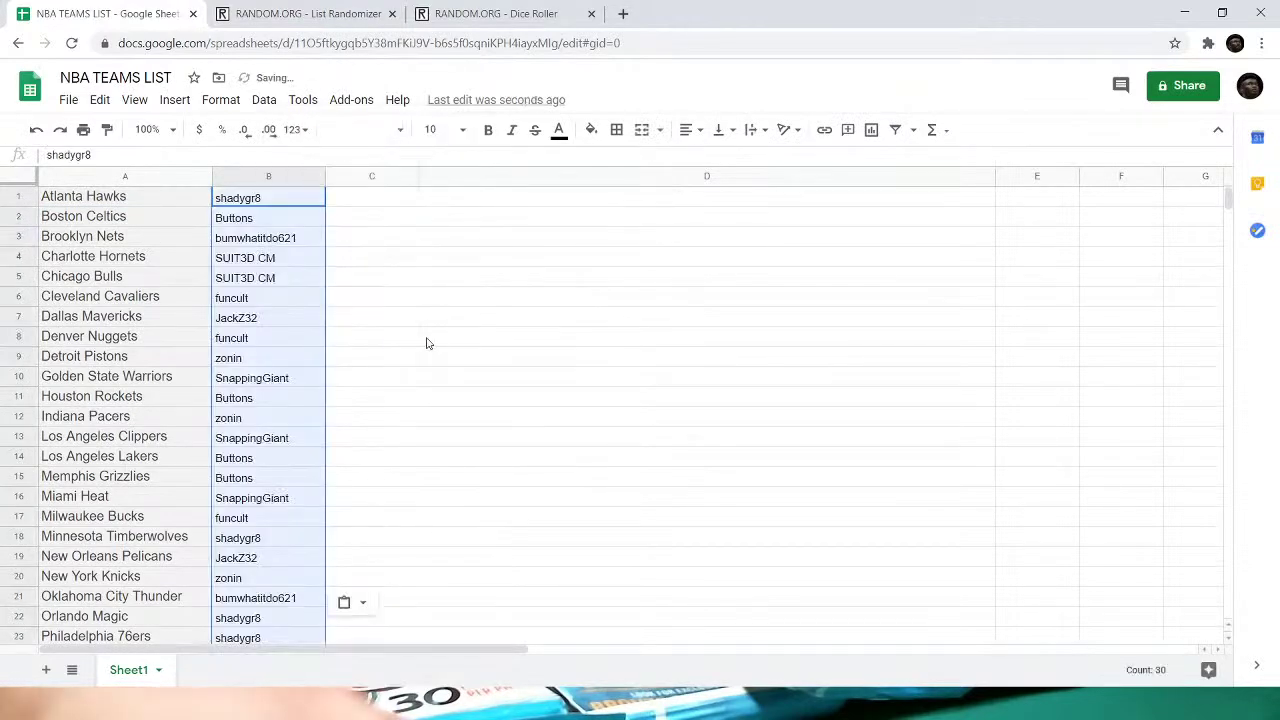
- Zoom the sheet out to 75% to review every team's assigned entrant, and return it to 100%
left_click(160, 129)
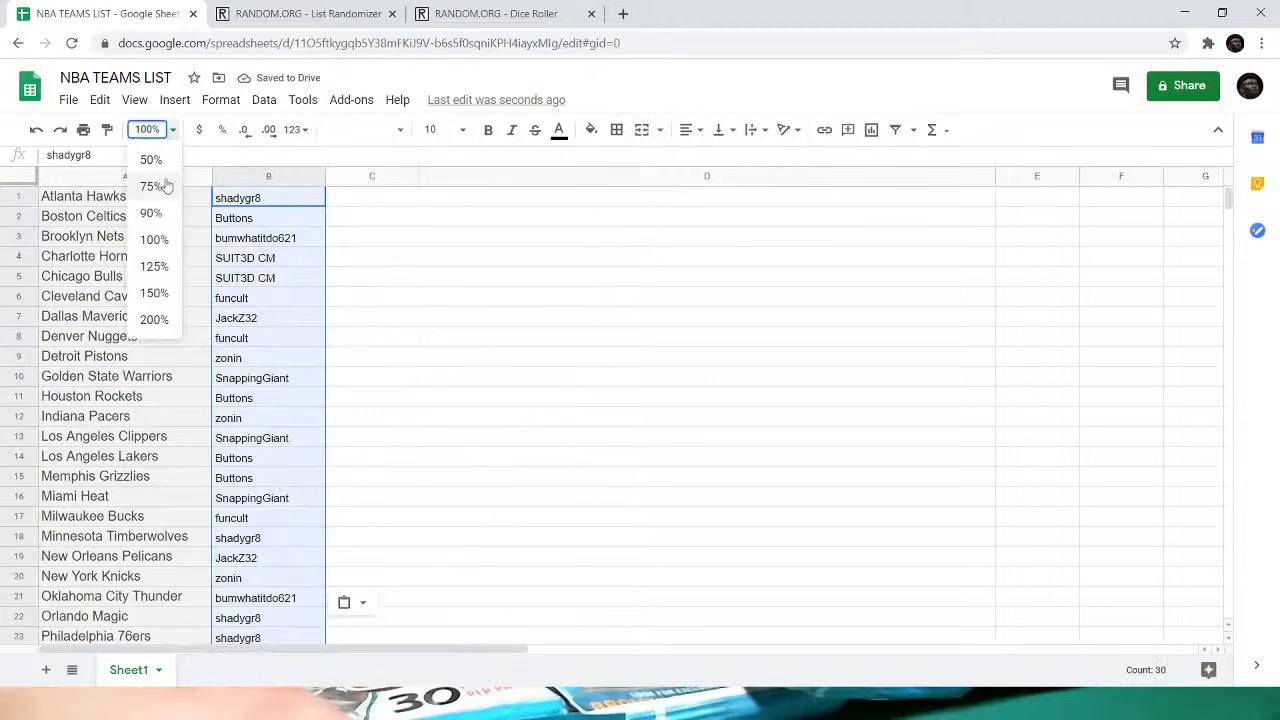
left_click(160, 183)
left_click(463, 331)
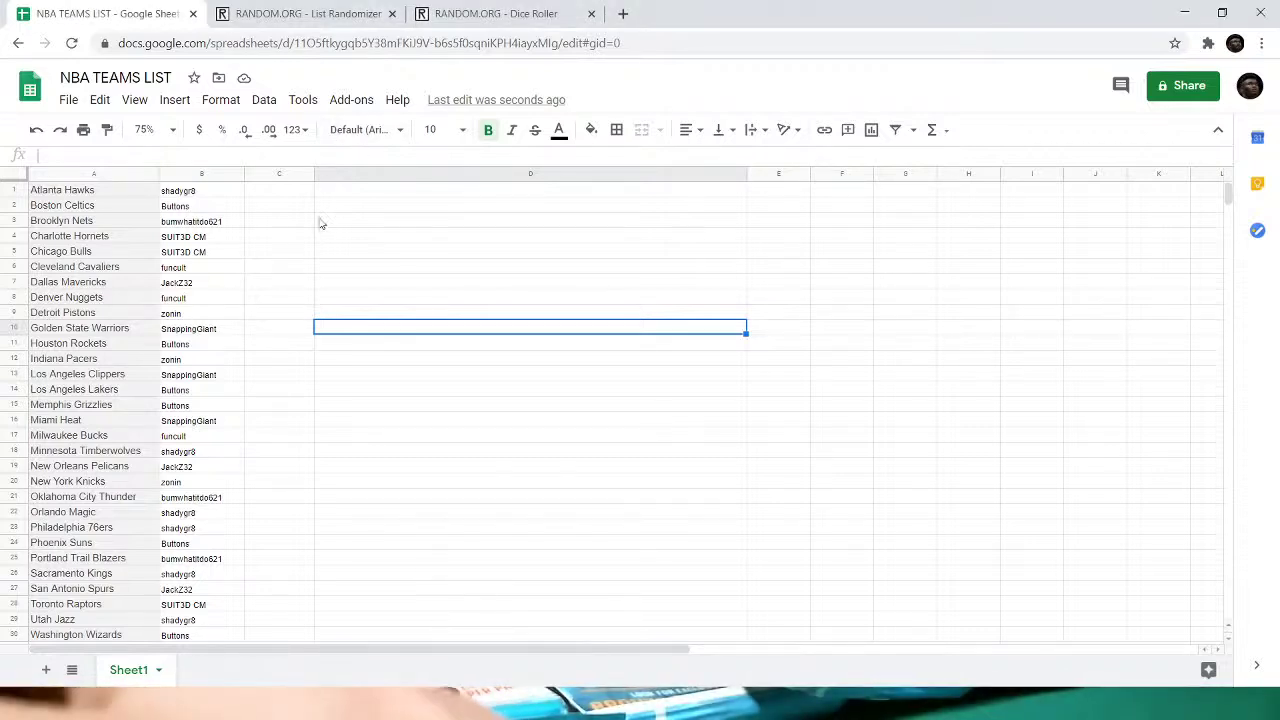
left_click(174, 135)
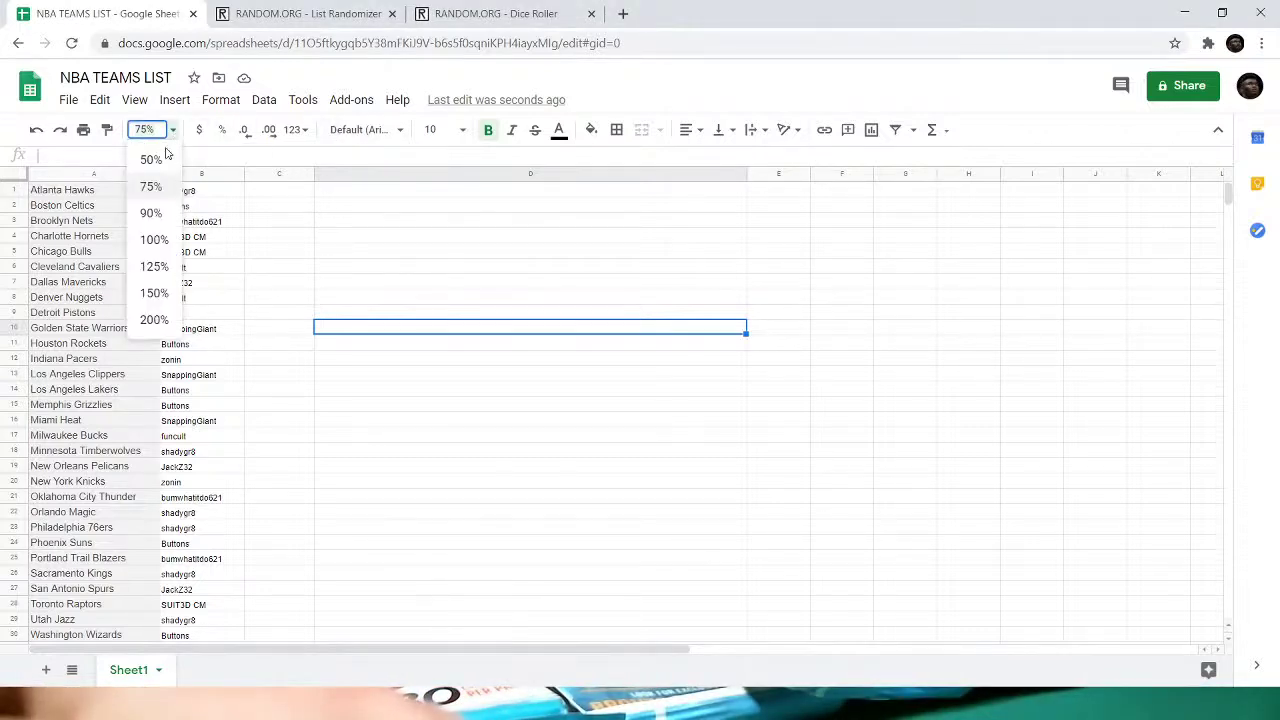
left_click(150, 237)
- Start a list of unique entrants in C1:C3 with those assigned to the Hawks, Celtics and Nets, omitting the third name's trailing number
left_click(345, 195)
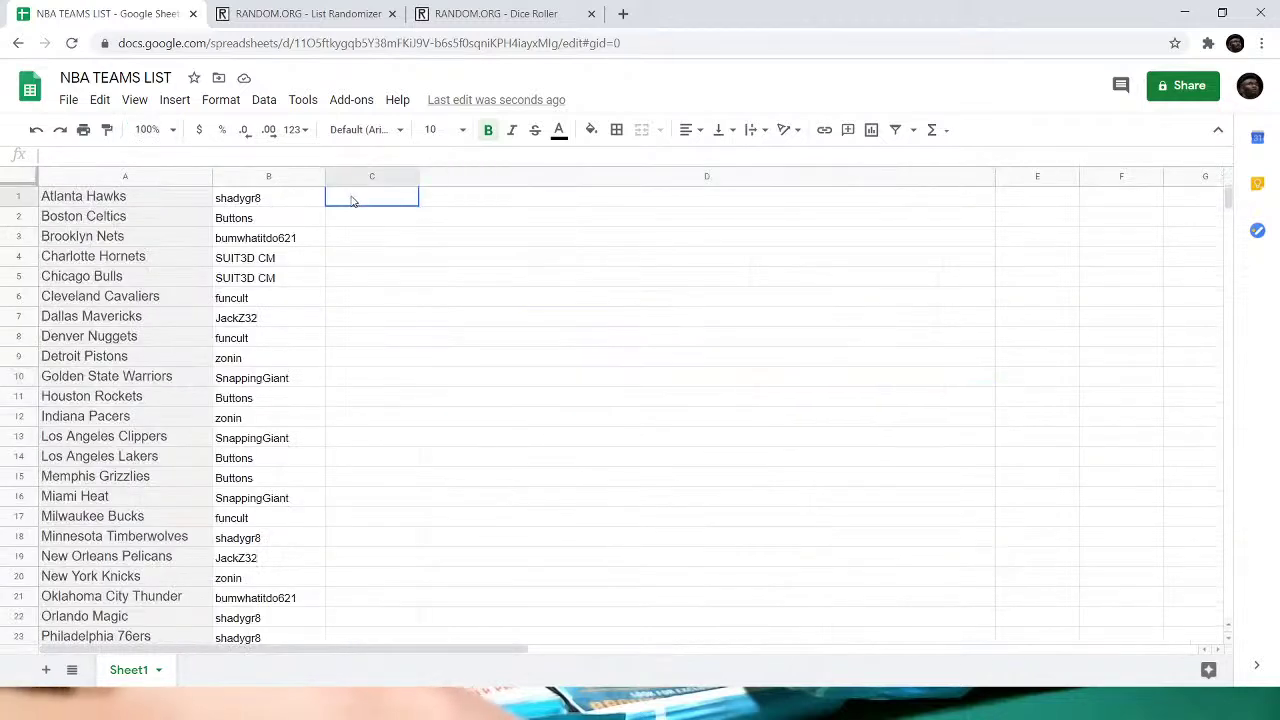
type("shadygr8")
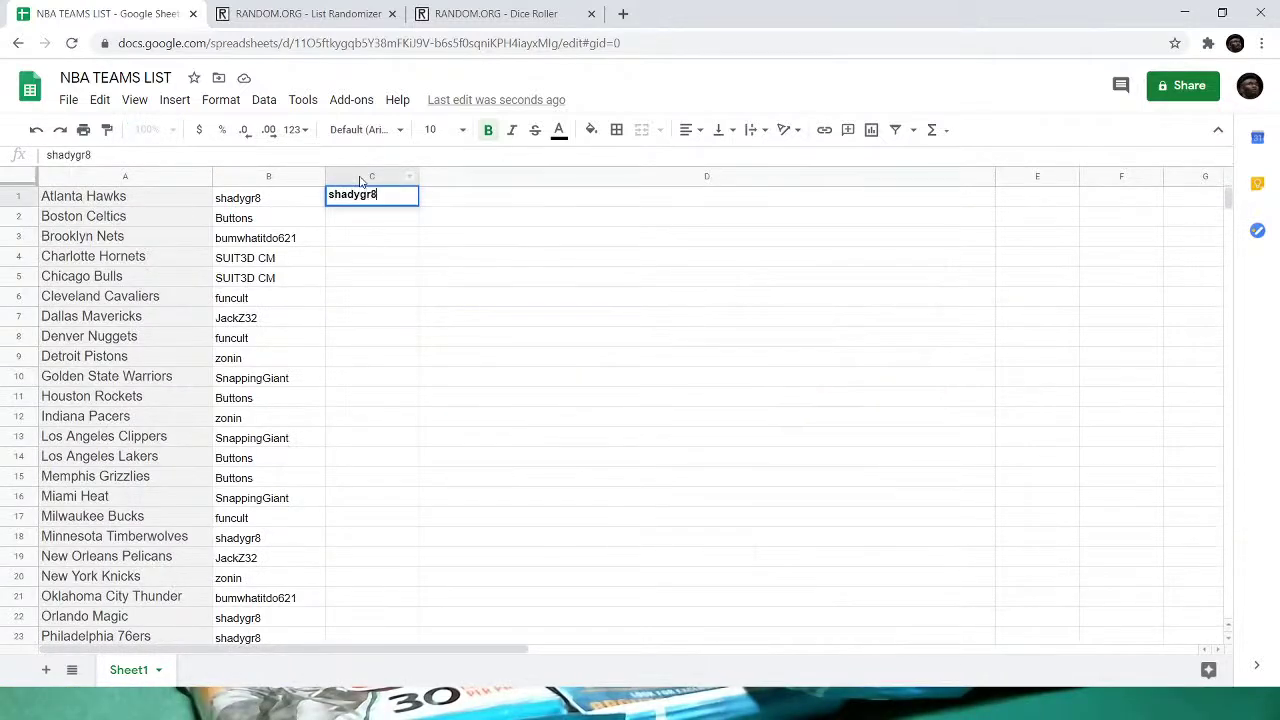
key("Return")
type("Bu")
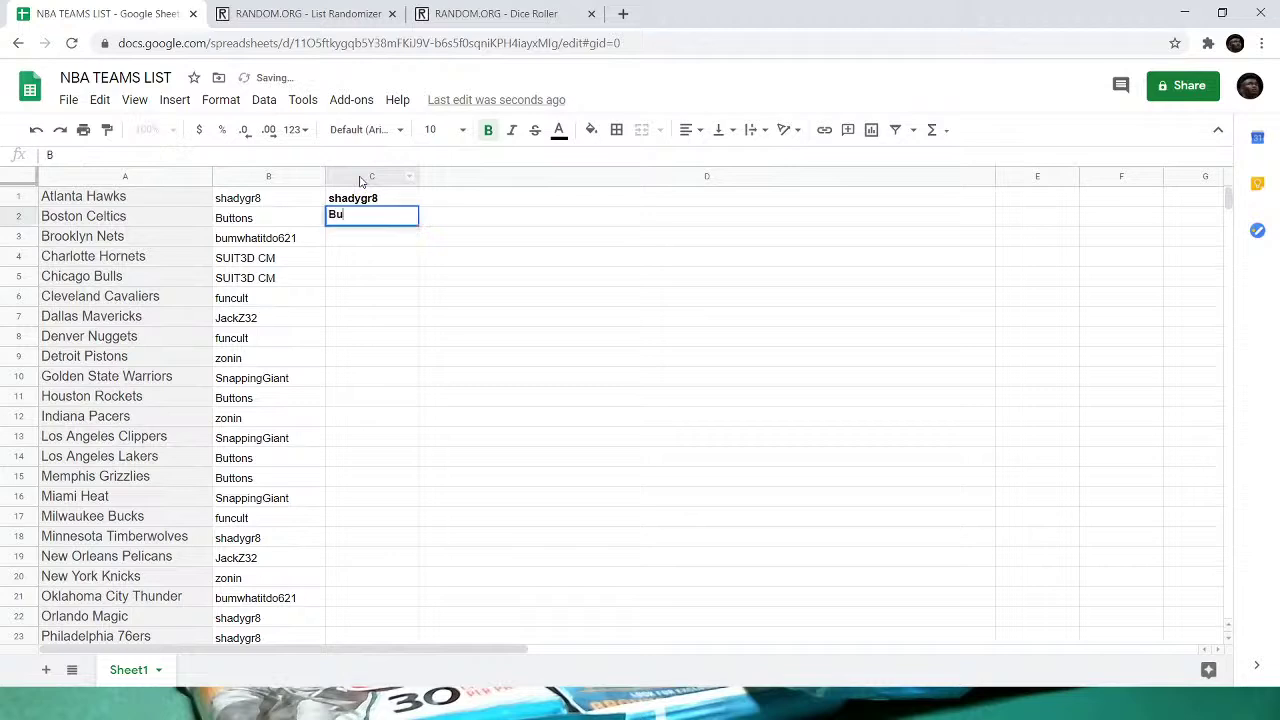
type("tonstons")
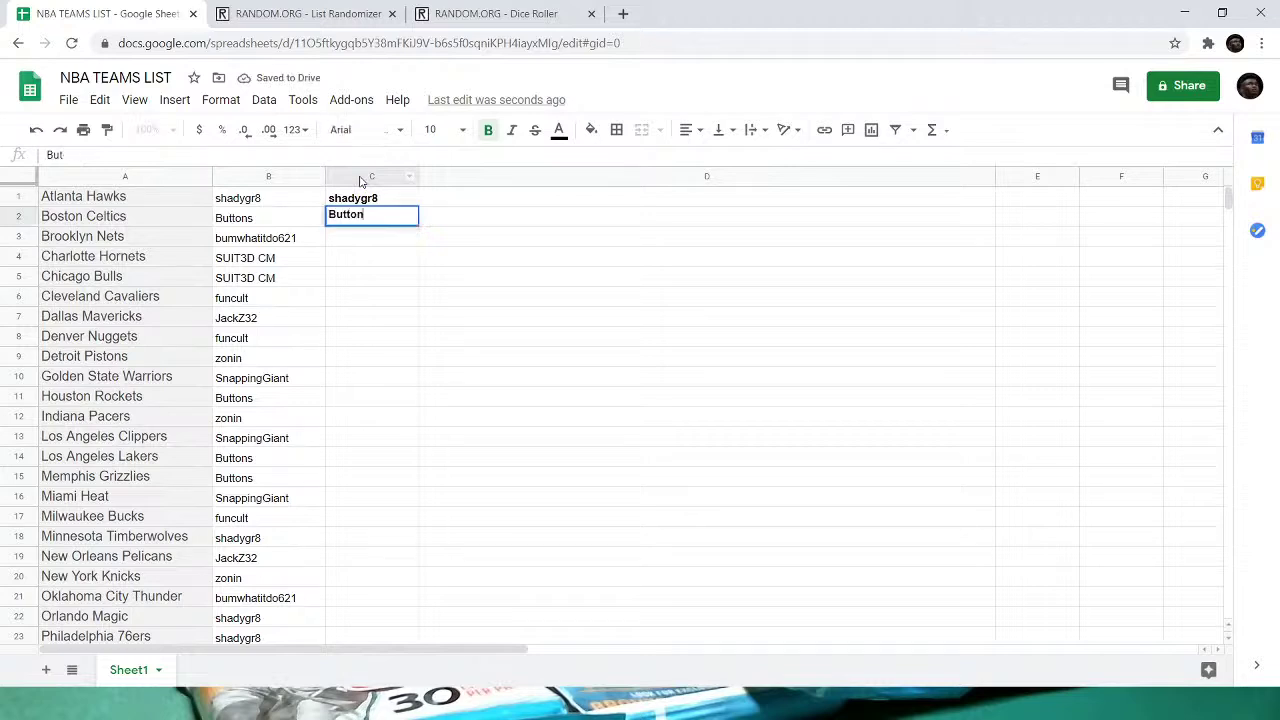
key("Return")
type("bumwhat")
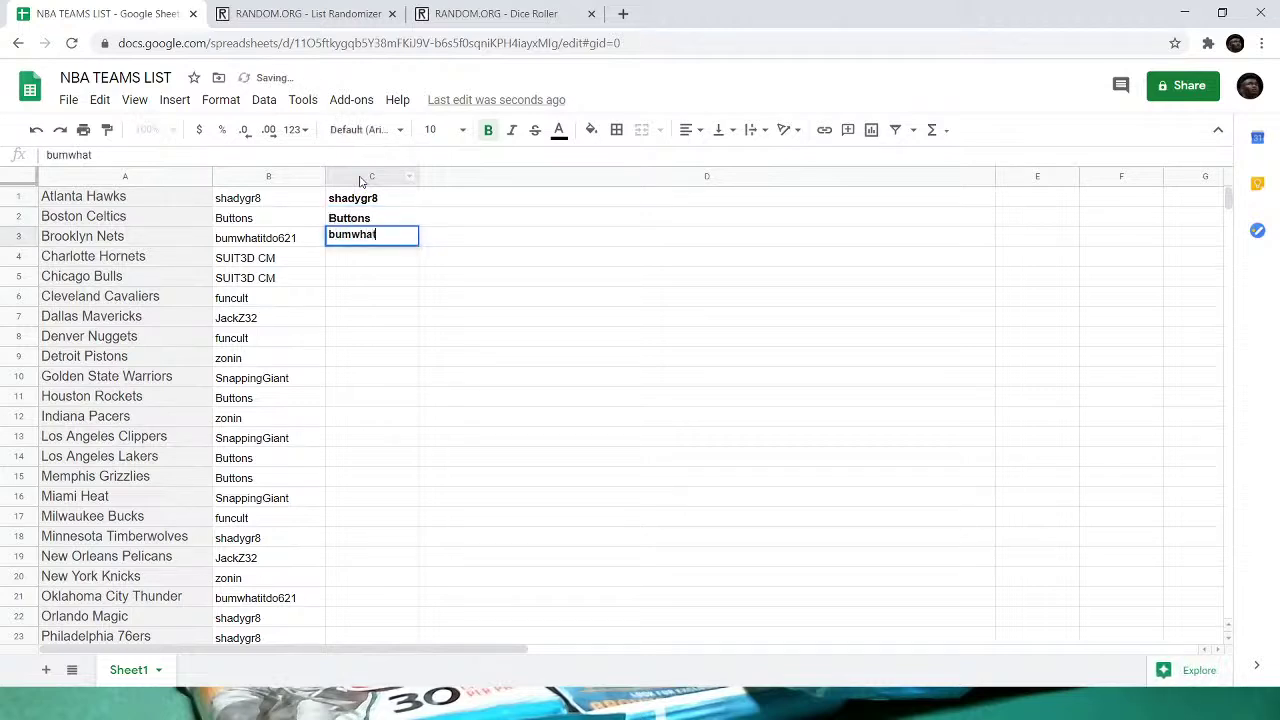
type("titdo")
key("Return")
- Add the entrants assigned to the Charlotte Hornets and Cleveland Cavaliers to the unique list in C4 and C5
type("Su")
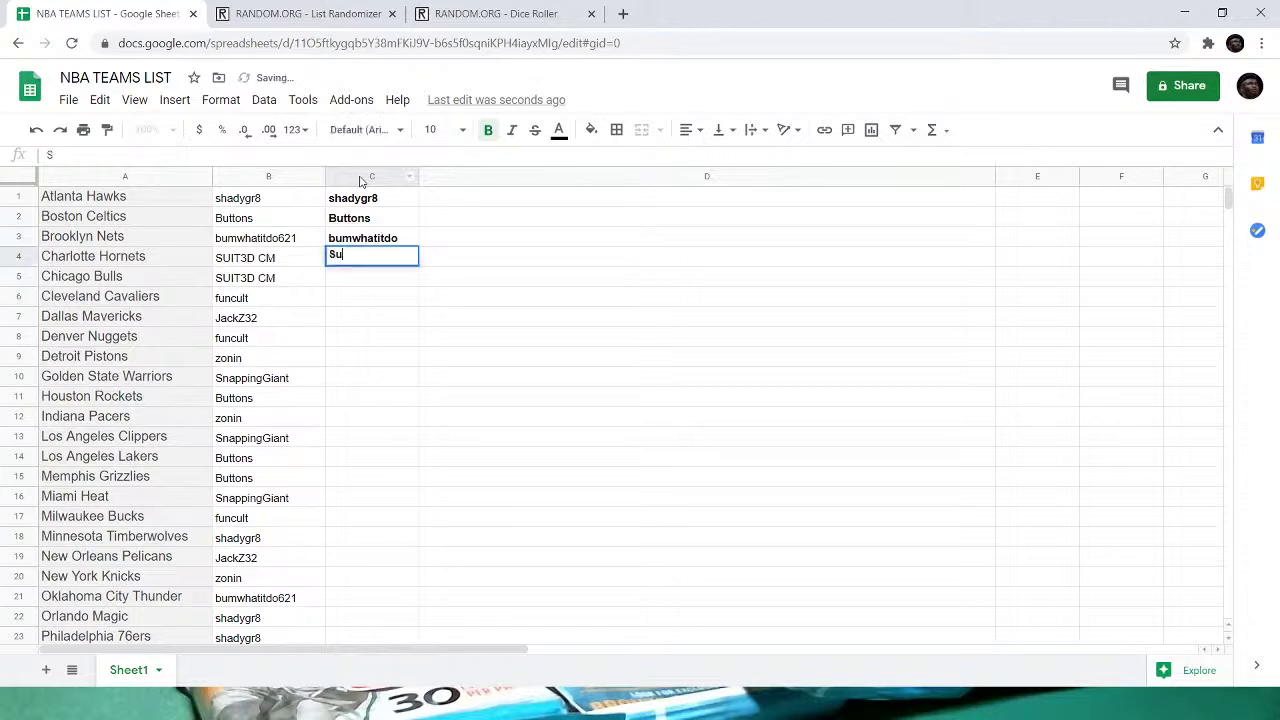
key("BackSpace")
type("UITED")
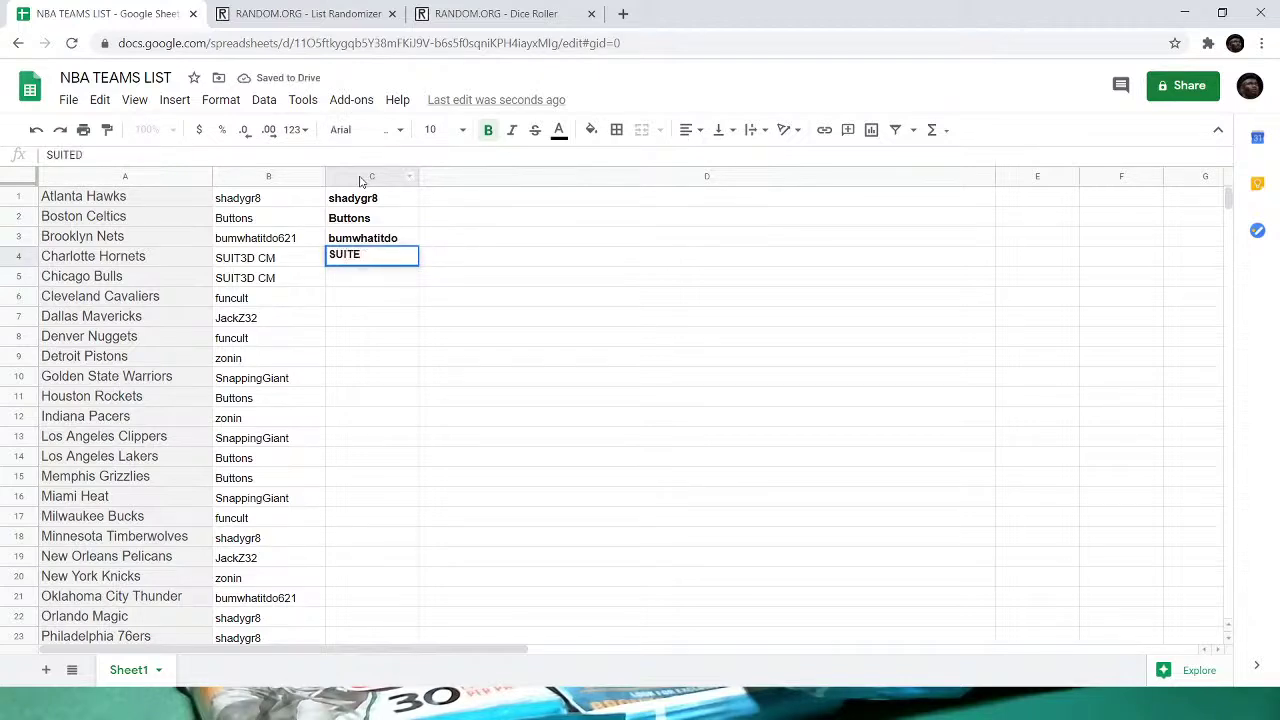
key("BackSpace")
key("BackSpace")
type("3D CM")
key("Return")
type("funcu")
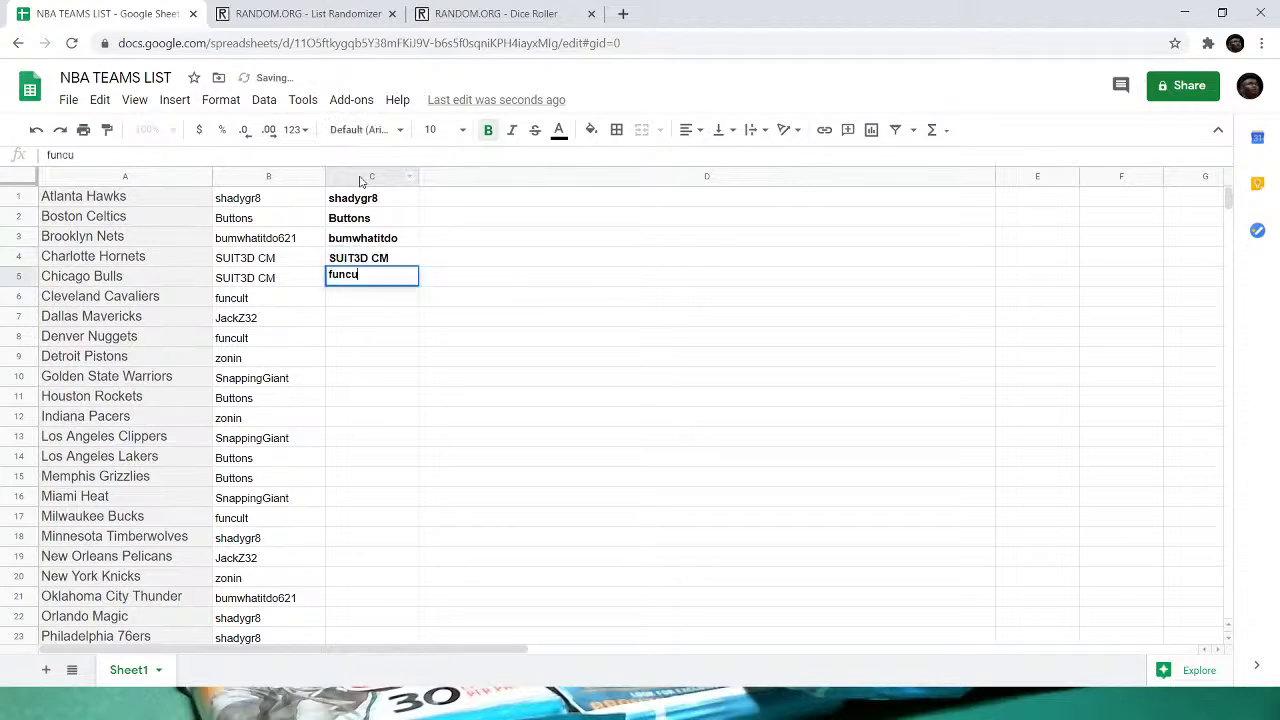
type("lt")
key("Return")
- Complete the unique list in C6:C8 with the entrants assigned to the Dallas Mavericks, Detroit Pistons and Golden State Warriors
type("Jack")
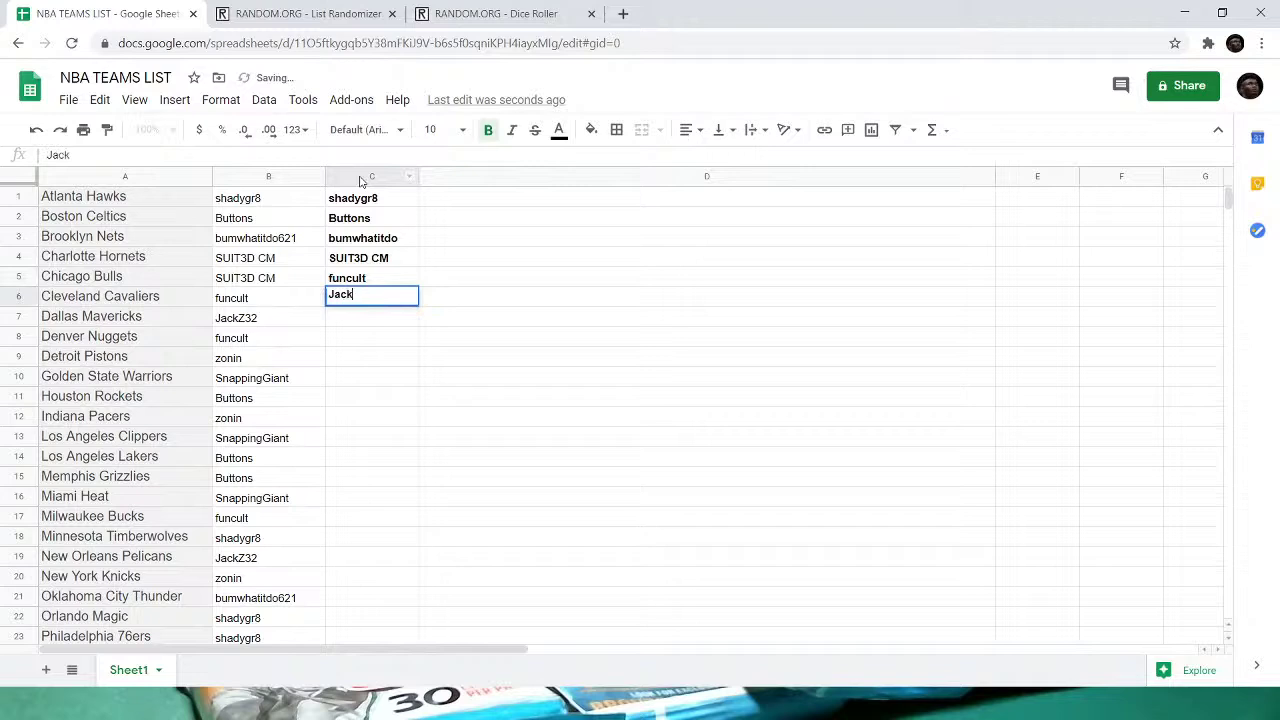
type("Z32")
key("Return")
type("zonin")
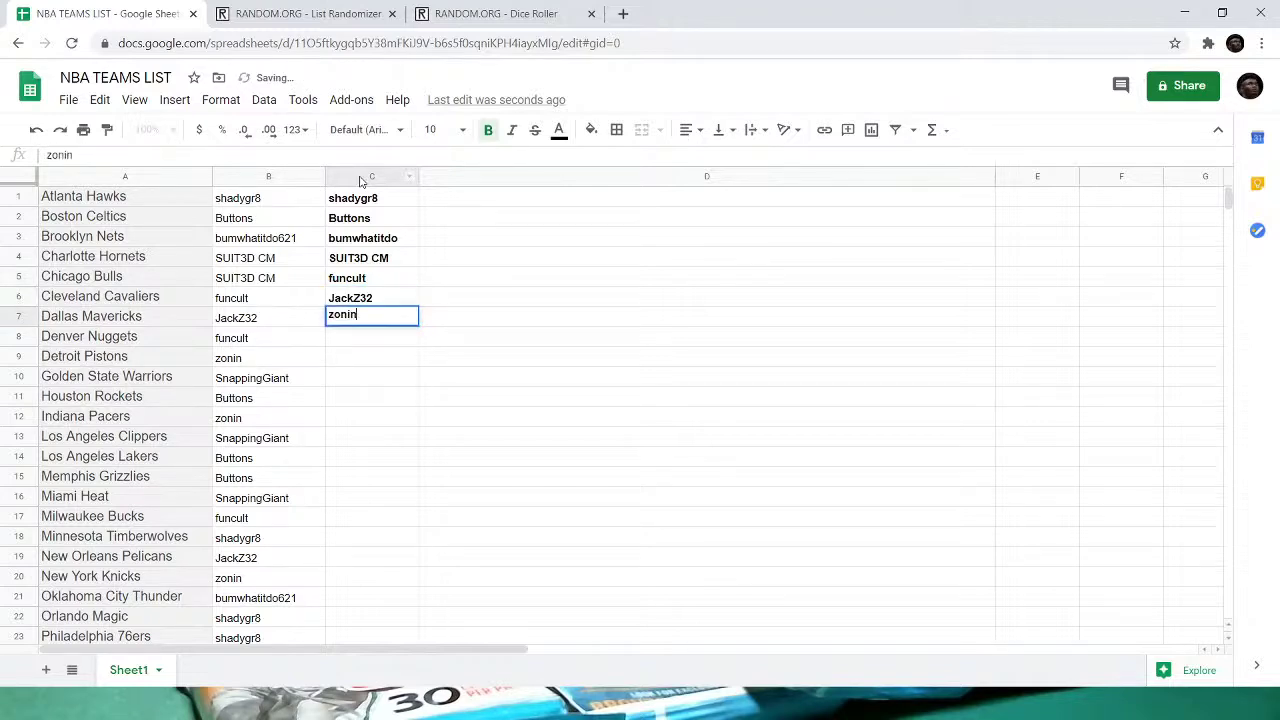
key("Return")
type("Snapping")
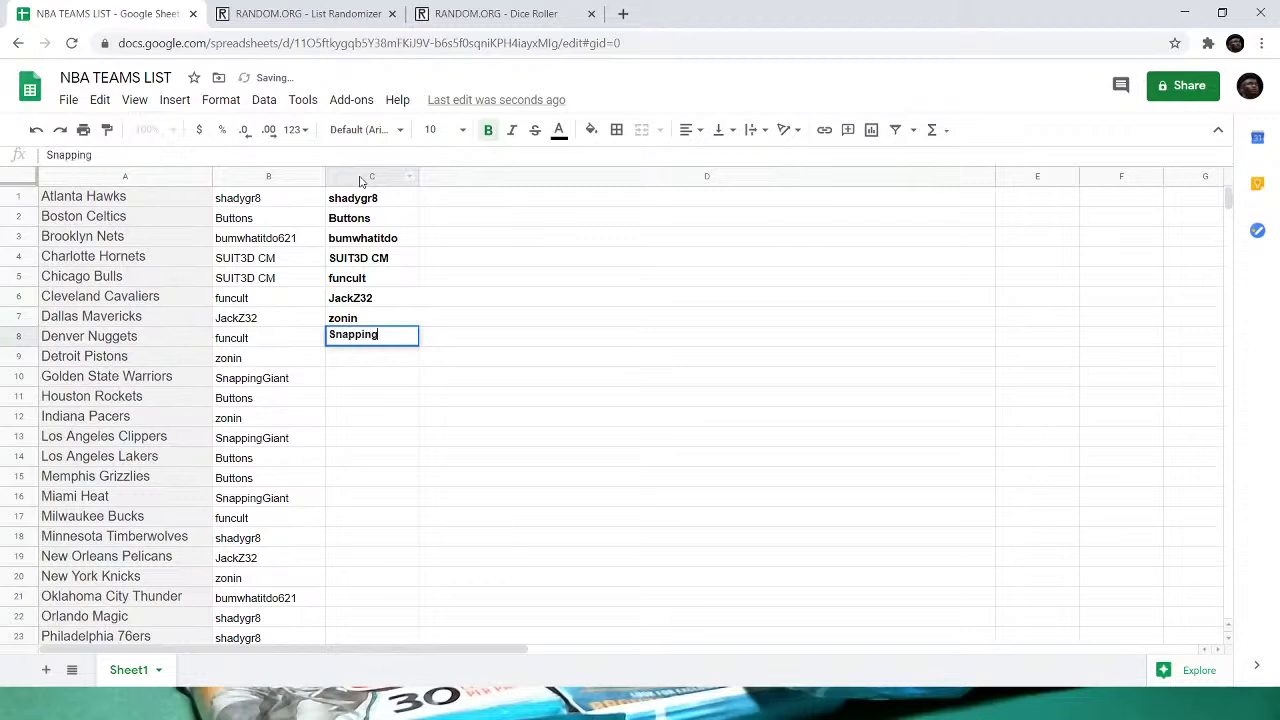
type("Giant")
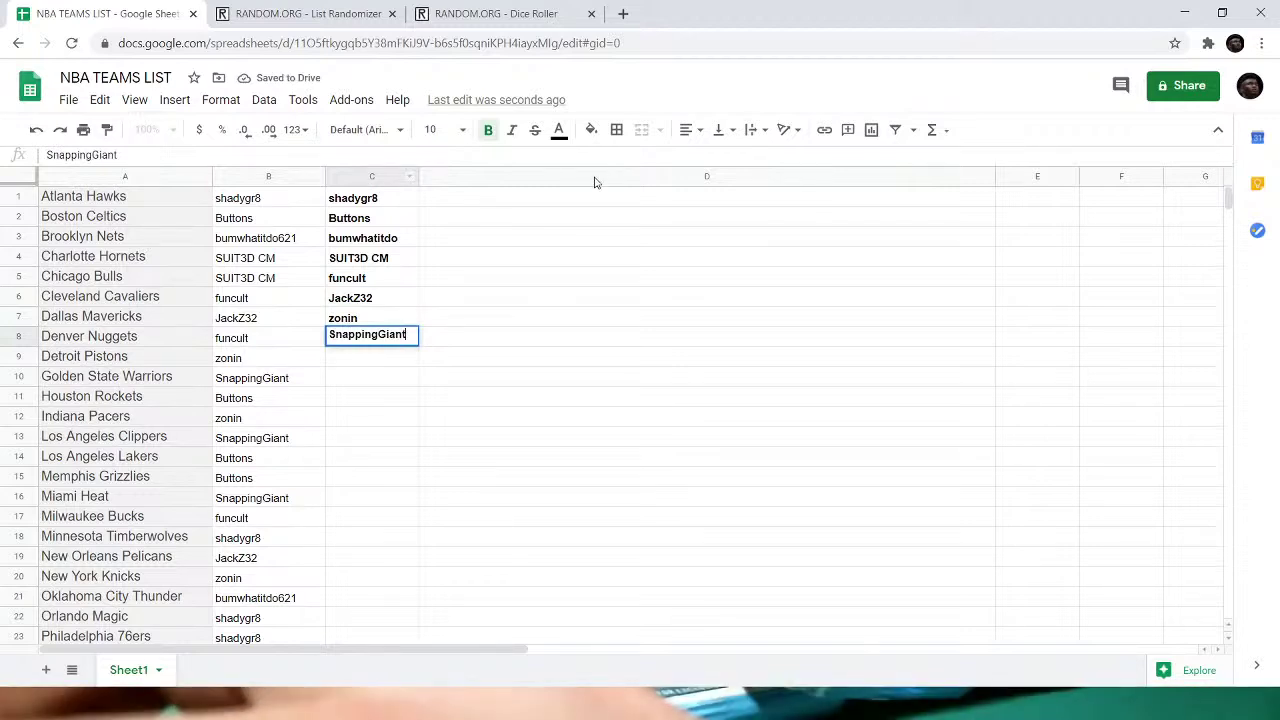
- Enter the first entrant's teams in D1 as "Hawks, Timberwolves, Magic, 76ers, Kings, Jazz"
left_click(546, 205)
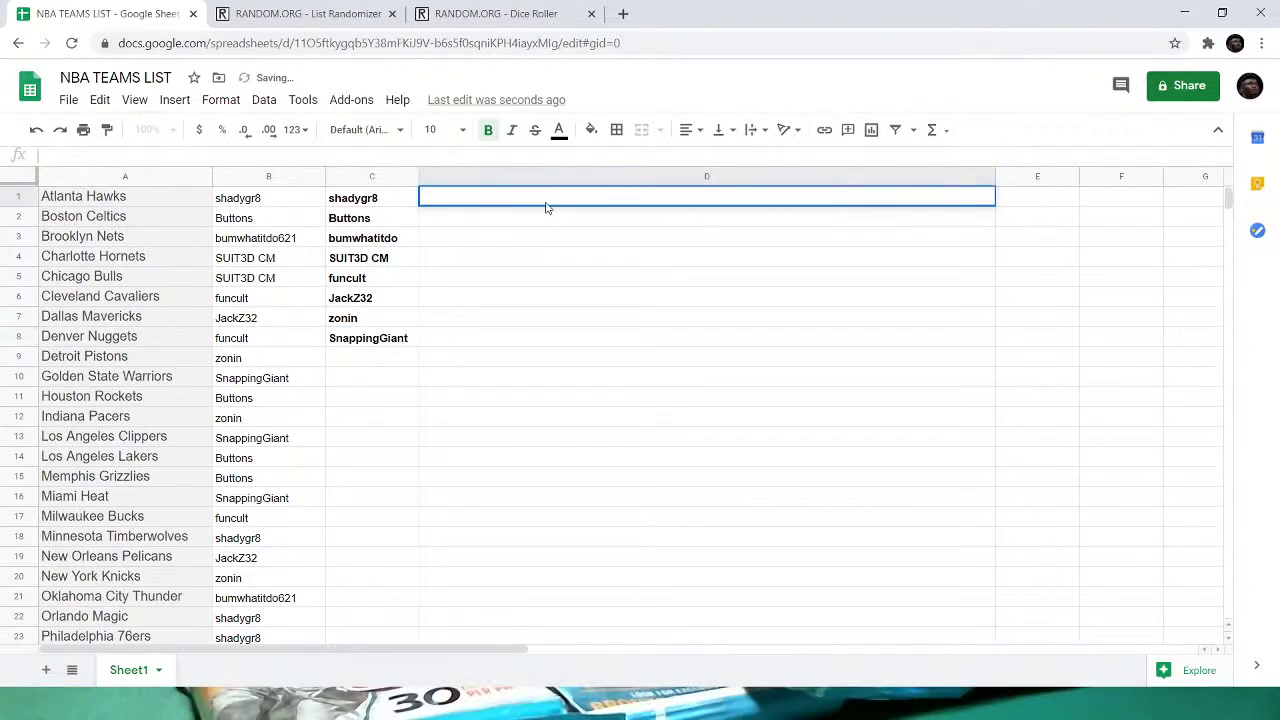
type("Hawks,")
type("Timb")
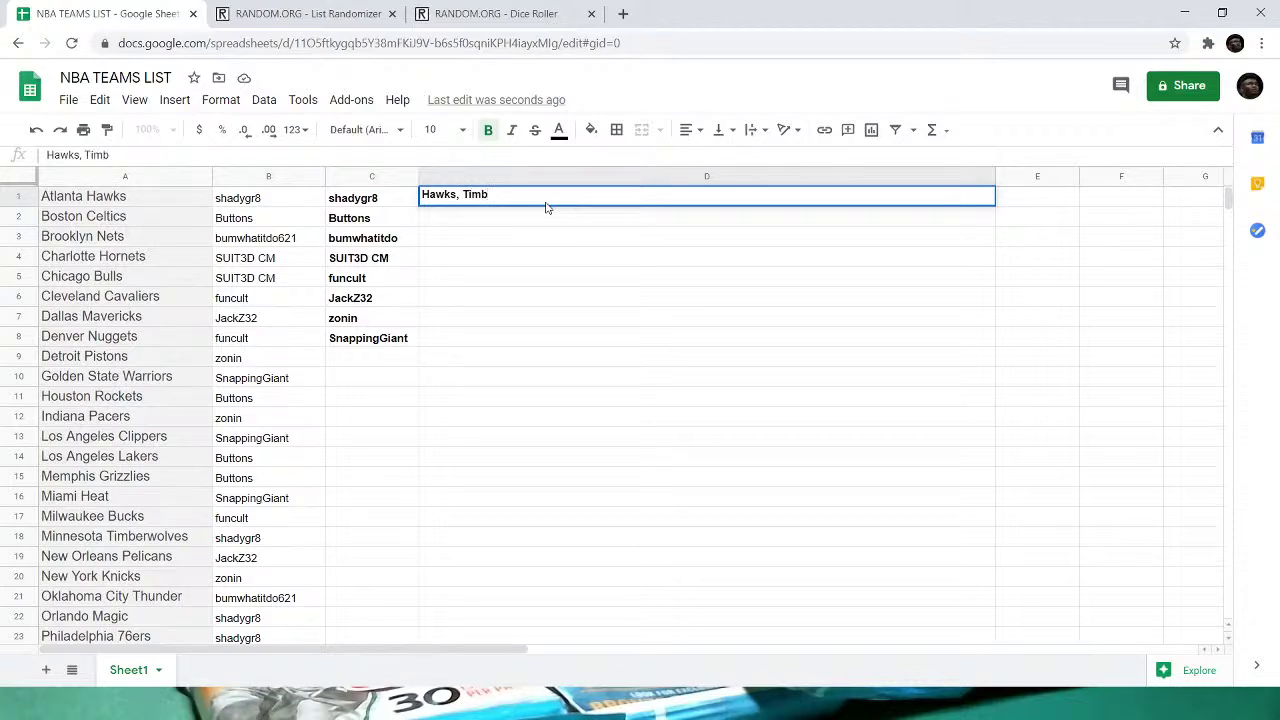
type("erwolves, Mag")
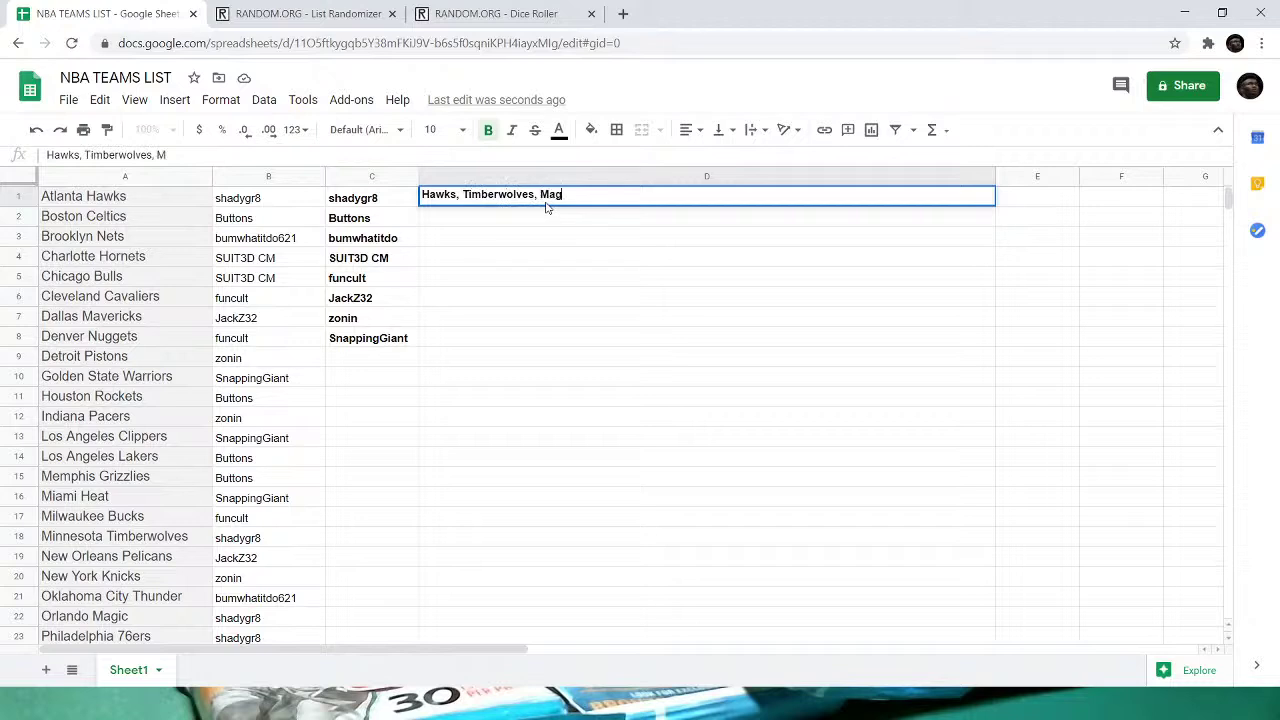
type("ic, 76ers,")
scroll(540, 400, "down", 3)
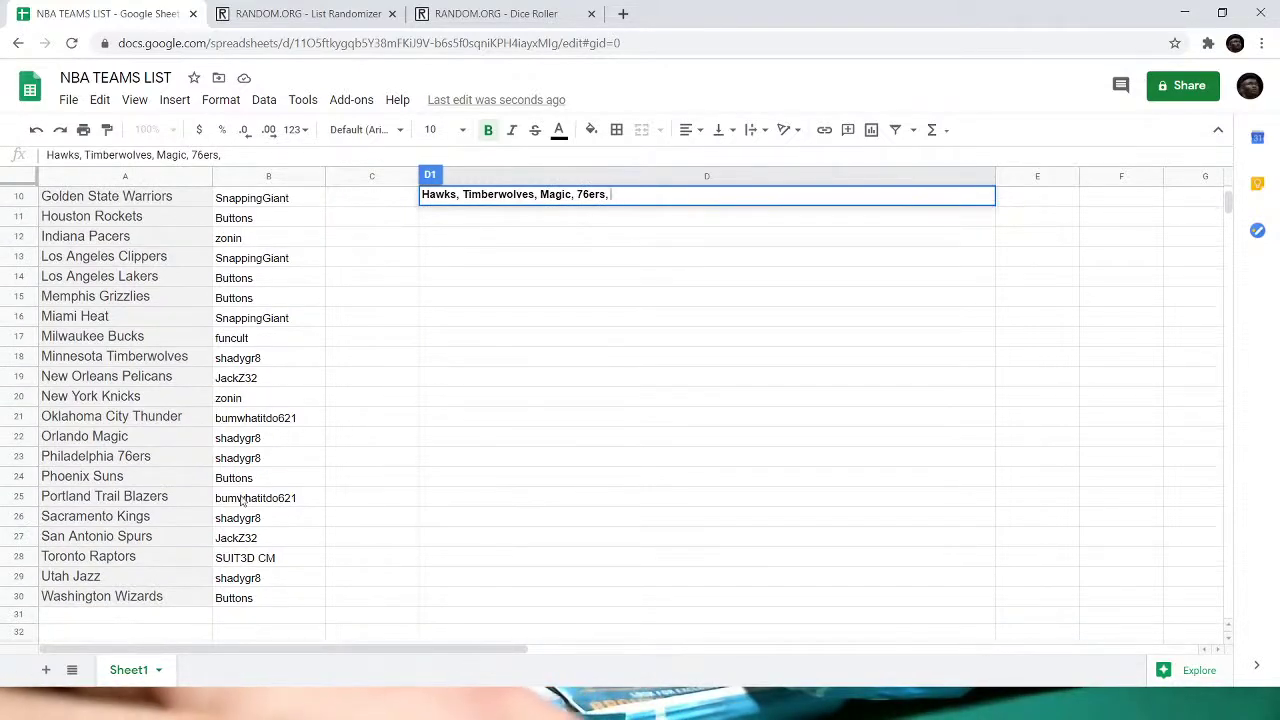
scroll(560, 562, "up", 3)
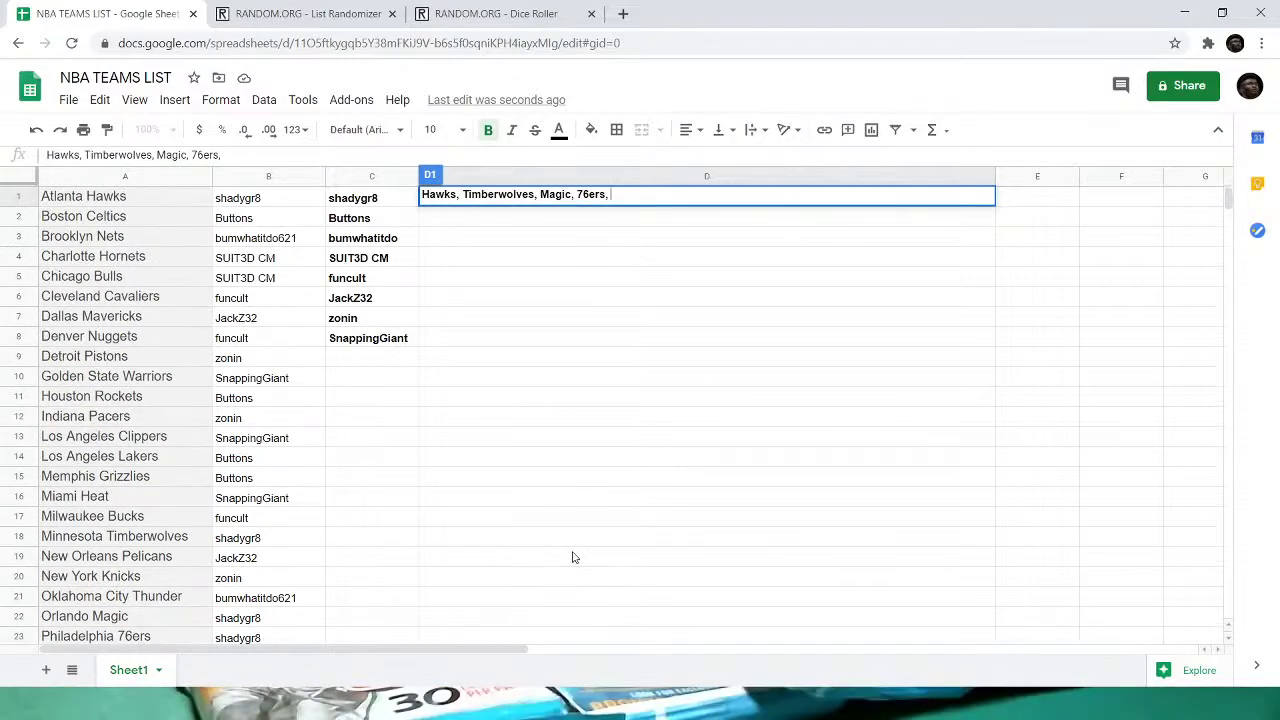
type("Kings, Jazz")
key("Return")
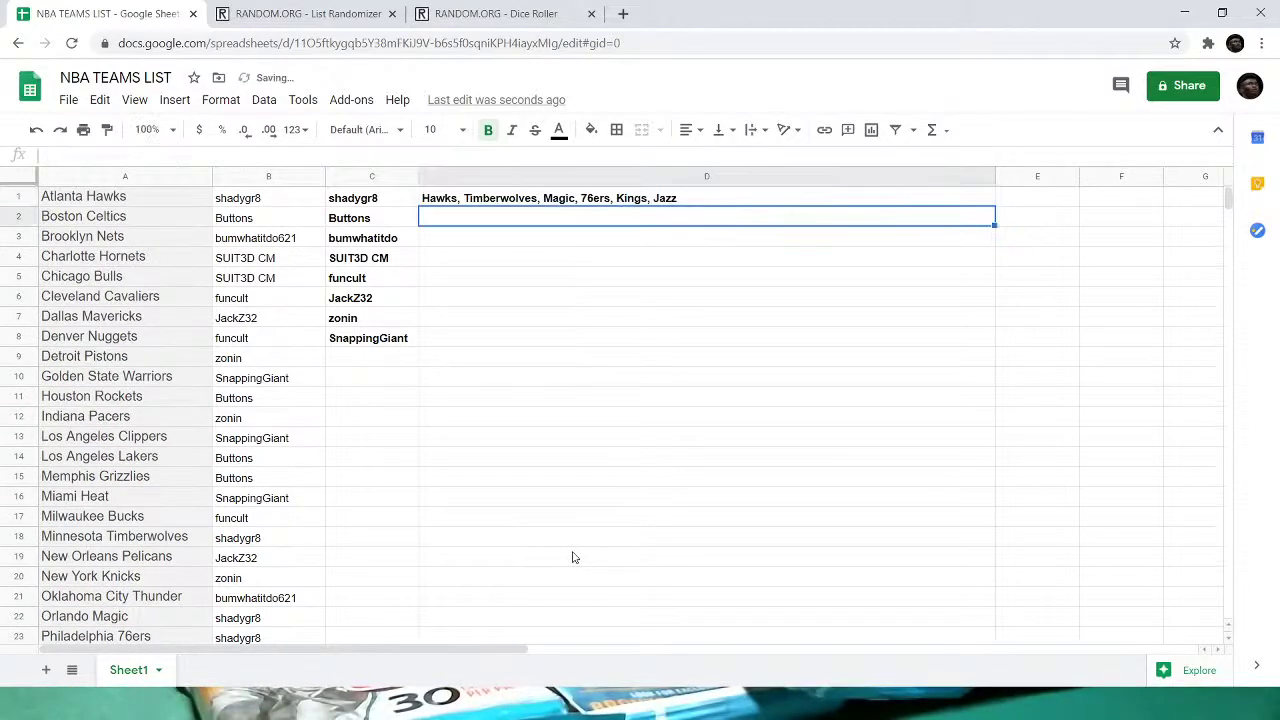
- Enter the second entrant's teams in D2 as "Celtics, Rockets, Lakers, Grizzlies, Suns, Wizards"
type("Celtics,")
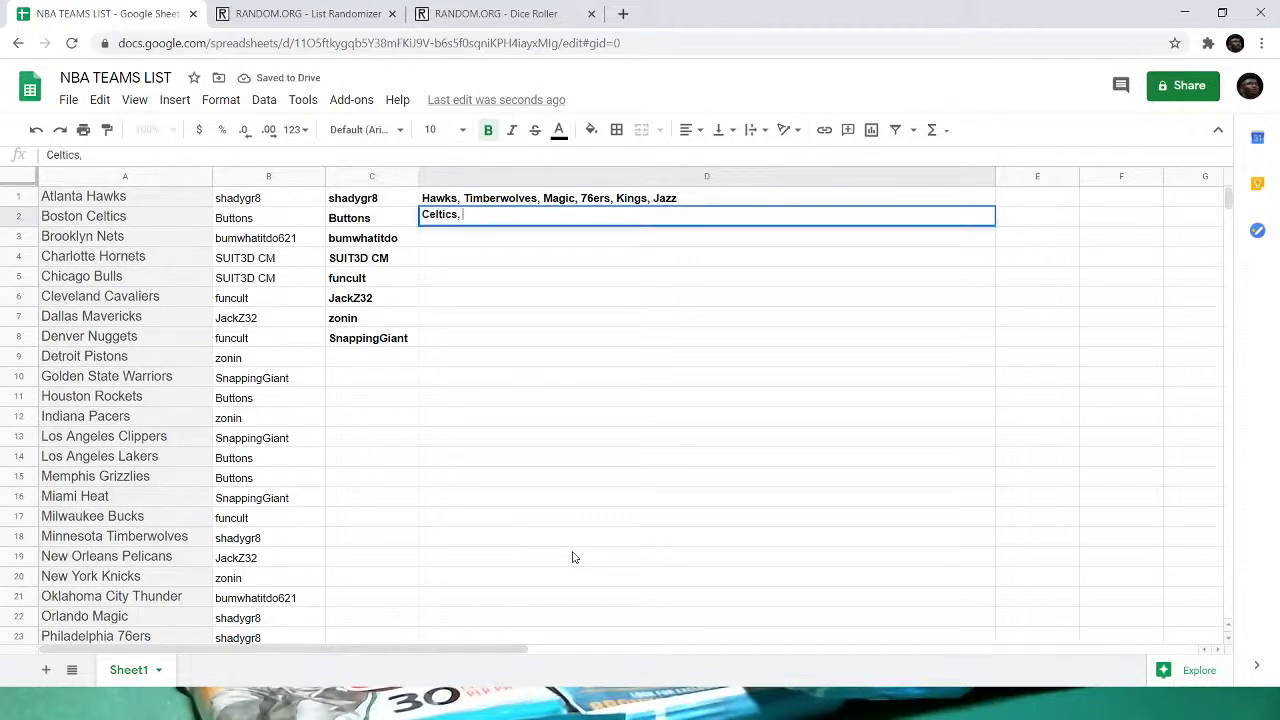
type(" Rockets")
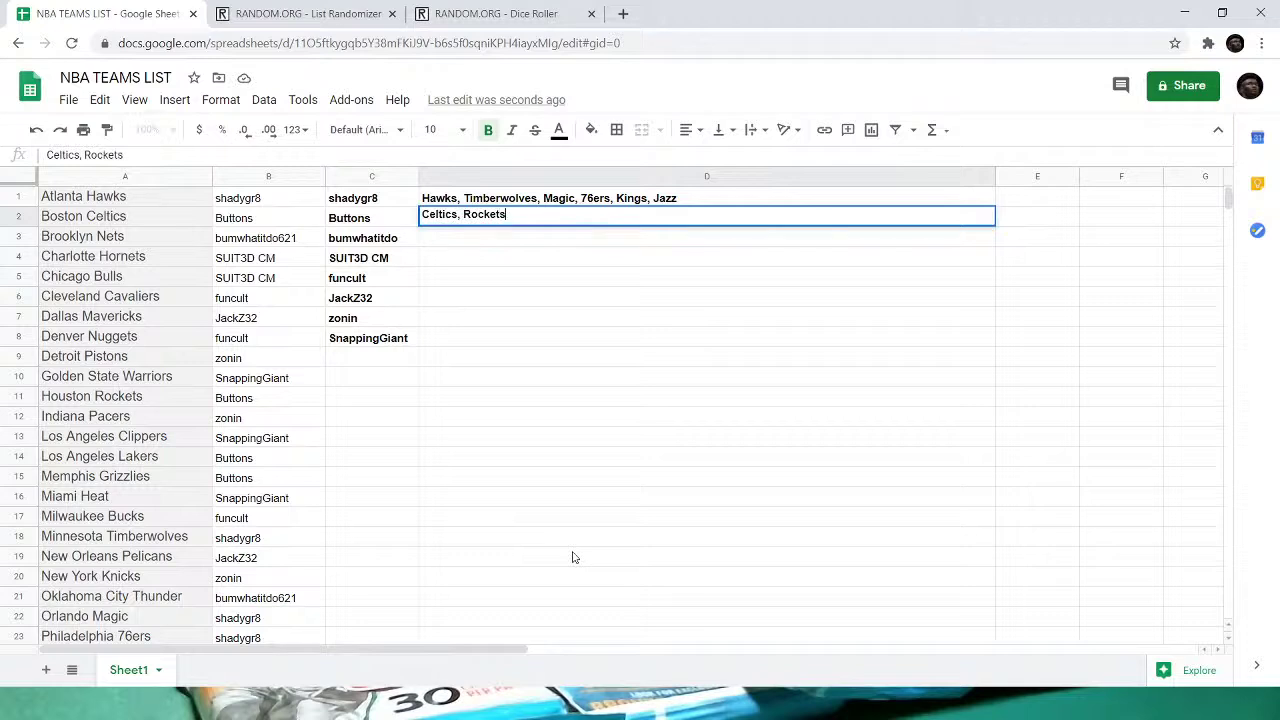
type(", Lakers, Grizzlies")
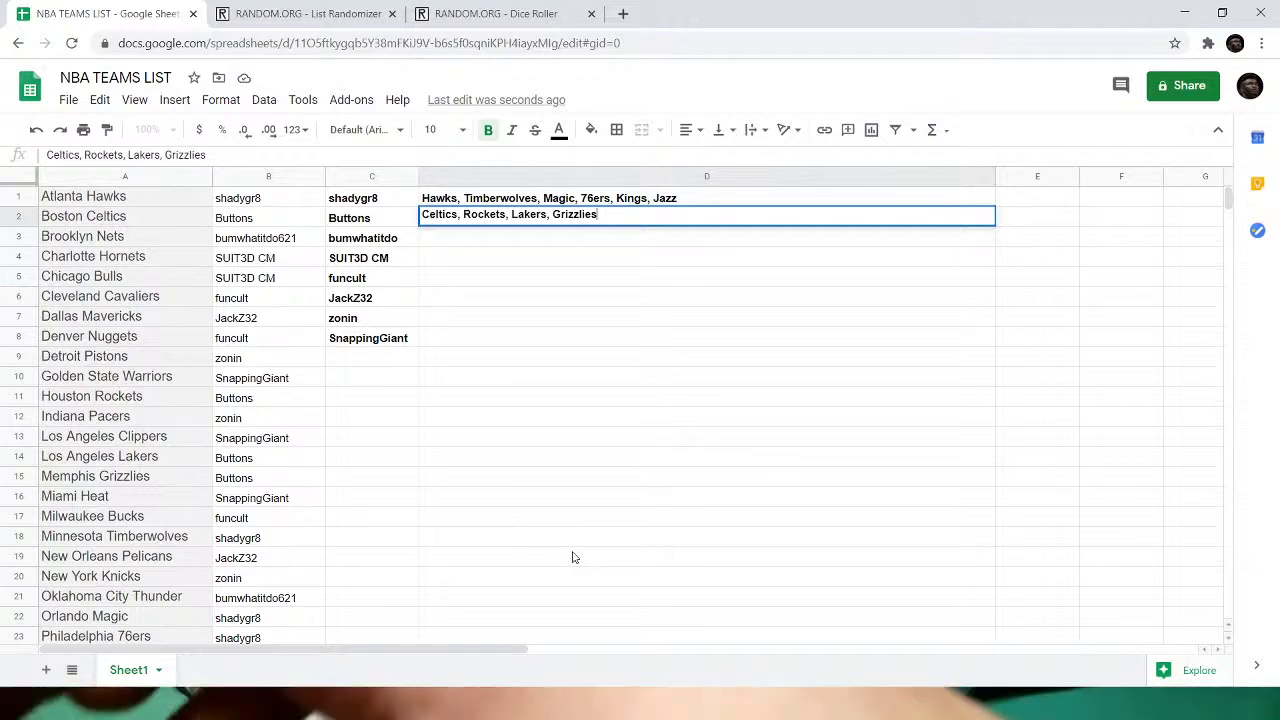
scroll(570, 554, "down", 1)
scroll(566, 550, "down", 2)
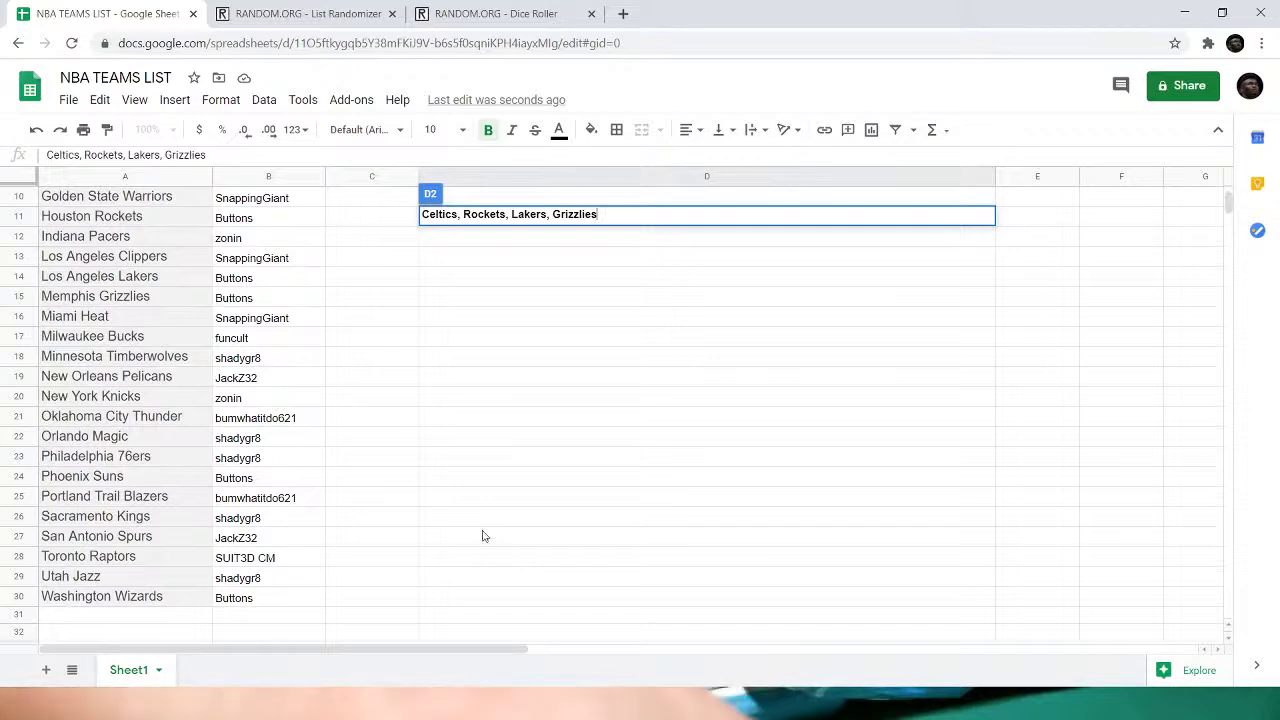
scroll(516, 538, "up", 3)
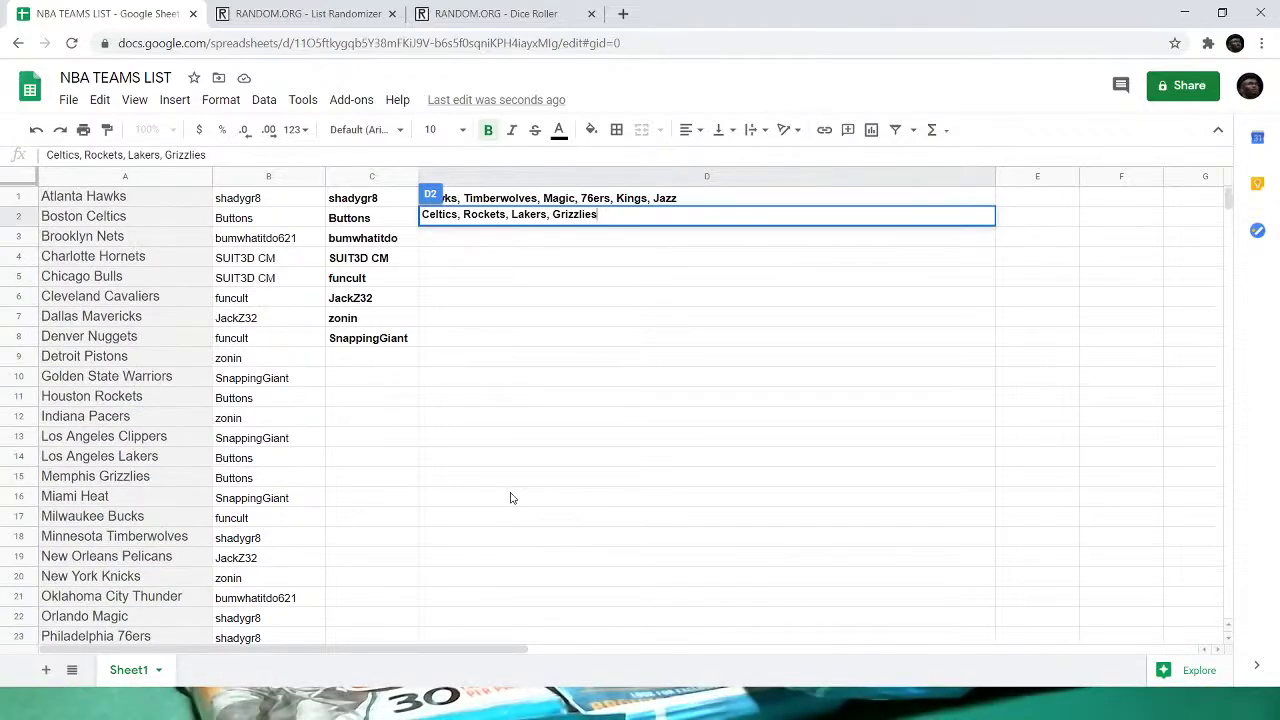
type("uns, Wizards")
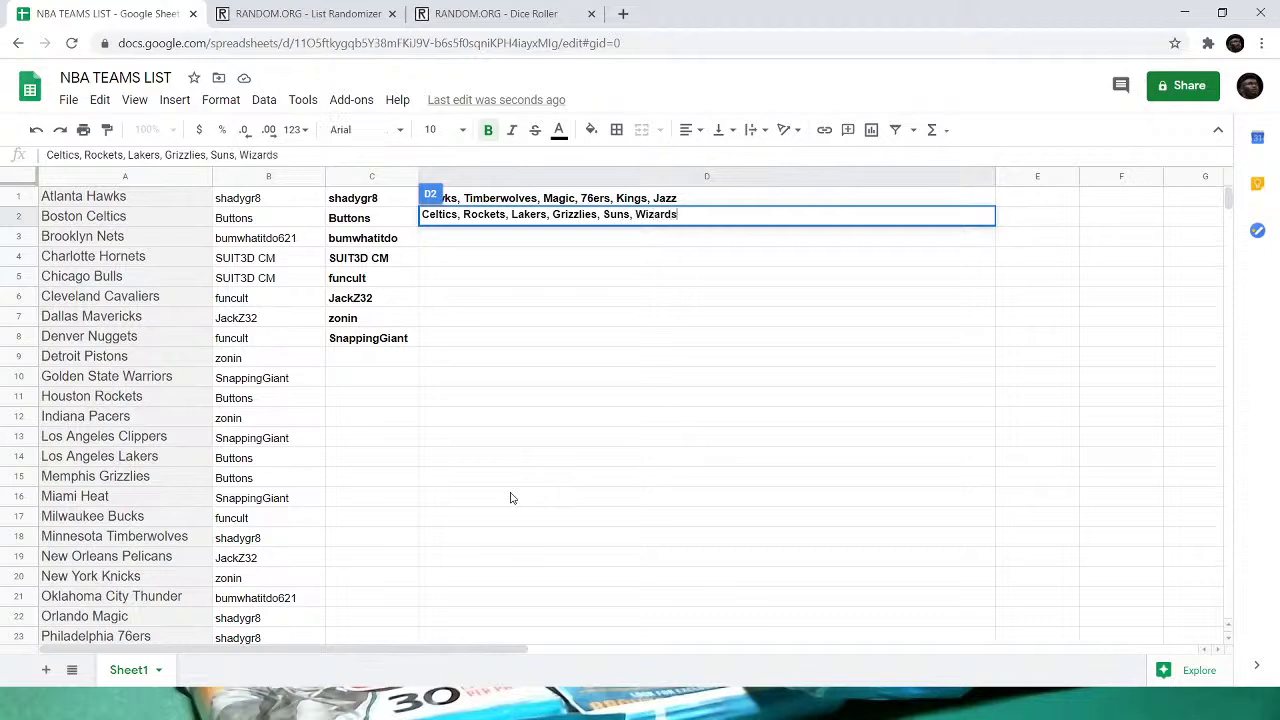
key("Return")
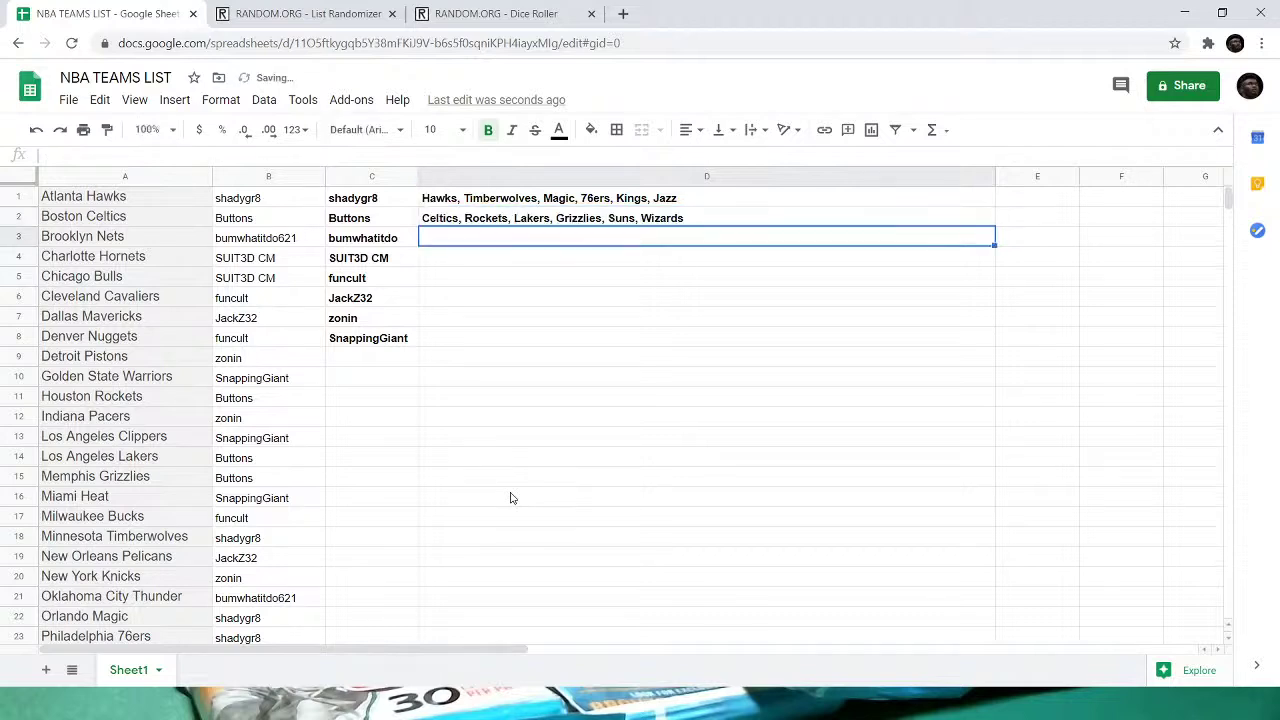
- Enter the third entrant's teams in D3 as "Nets, Thunder, Blazers"
type("Nets, ")
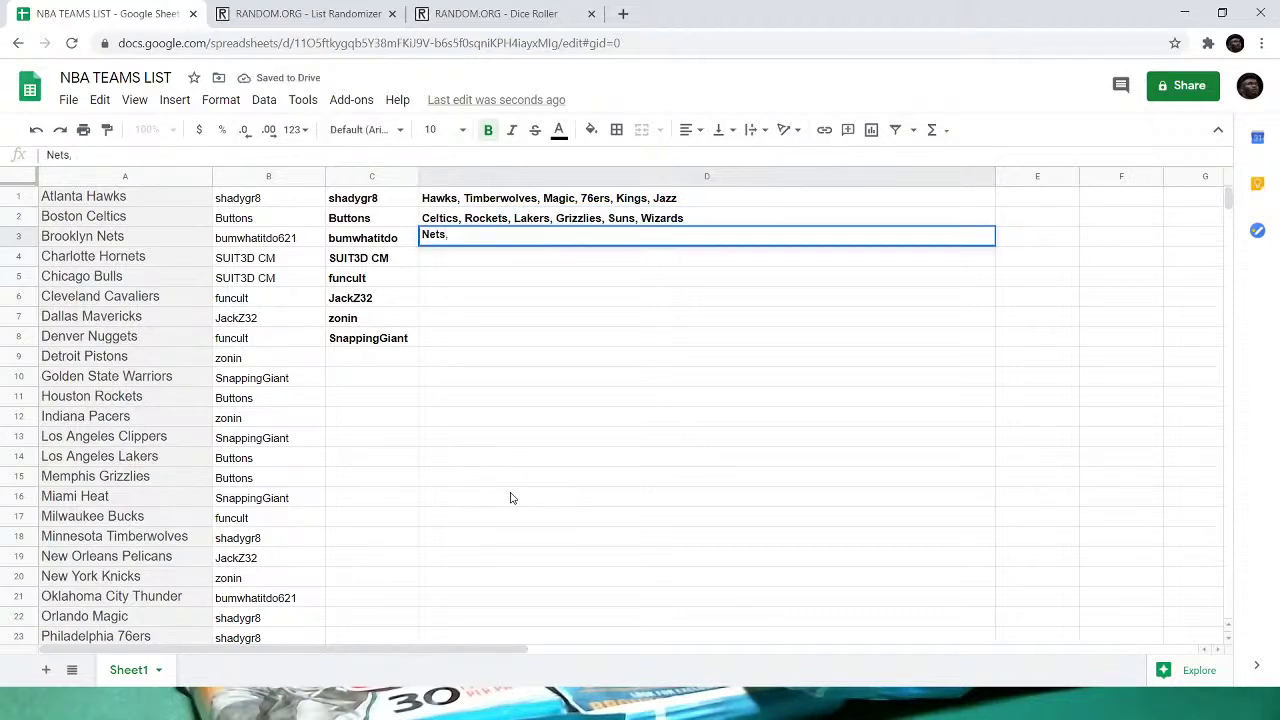
type("Thunder,")
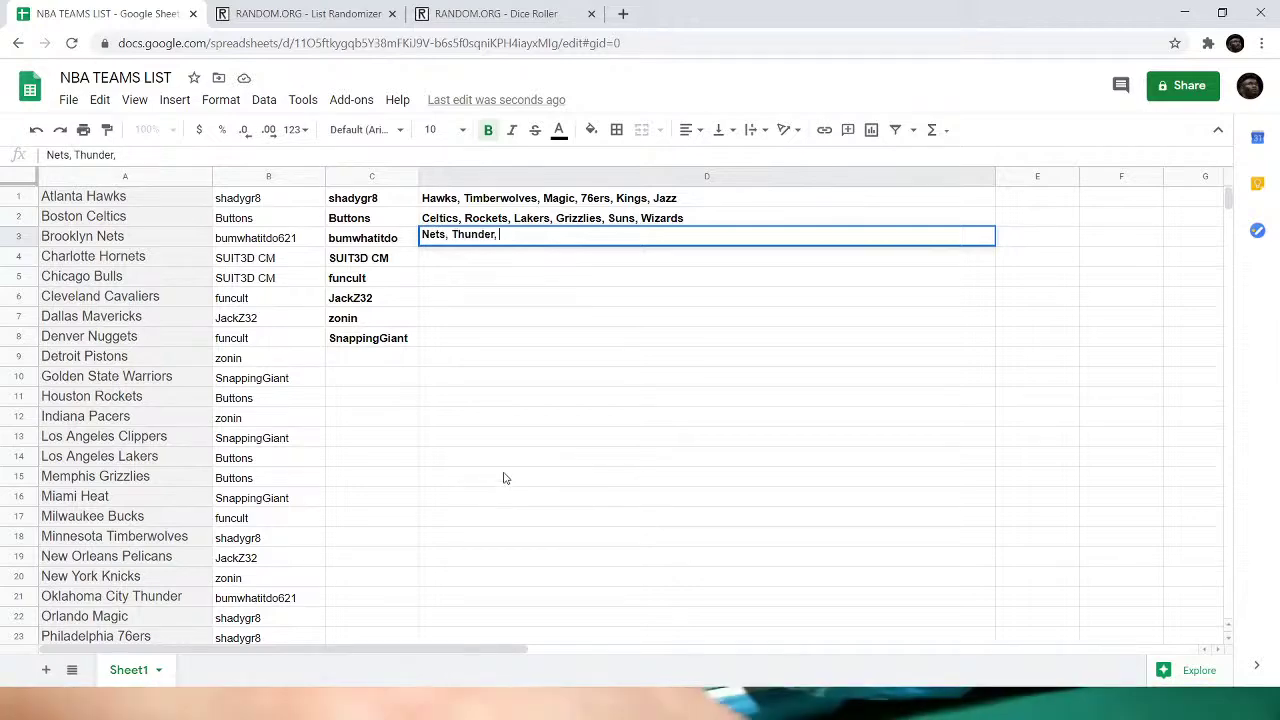
scroll(505, 476, "down", 2)
scroll(505, 476, "up", 2)
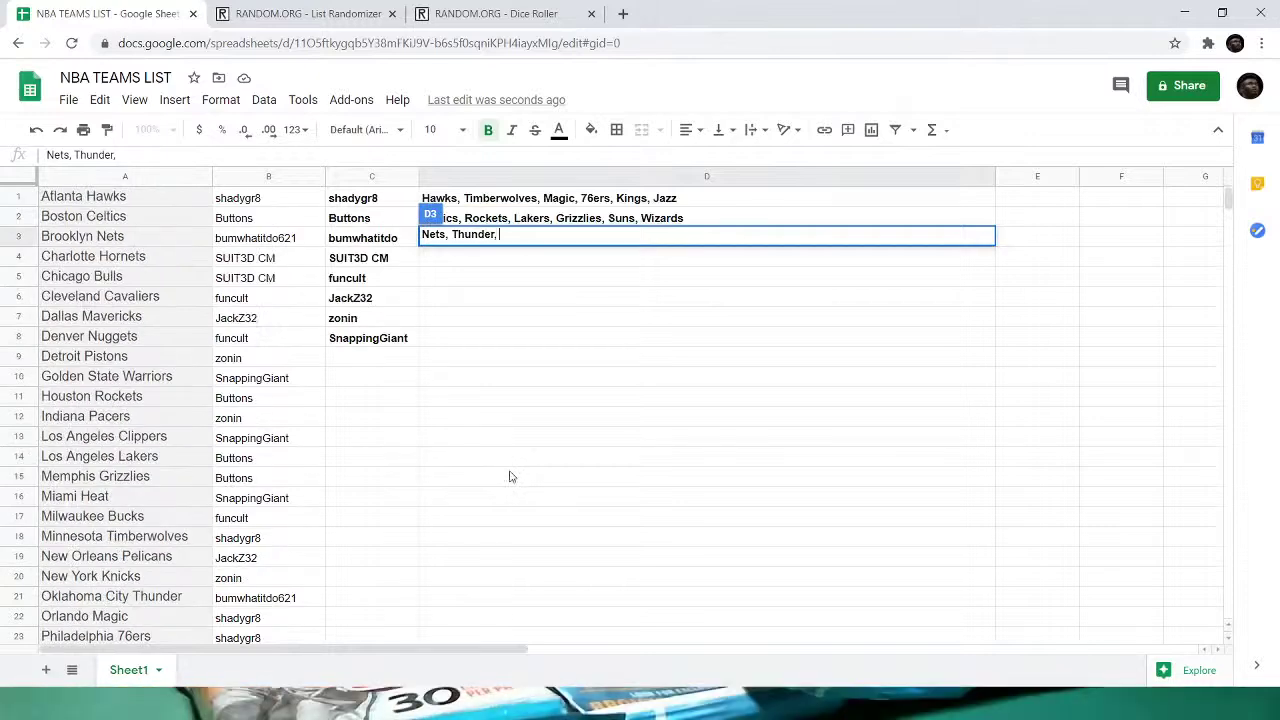
type("B")
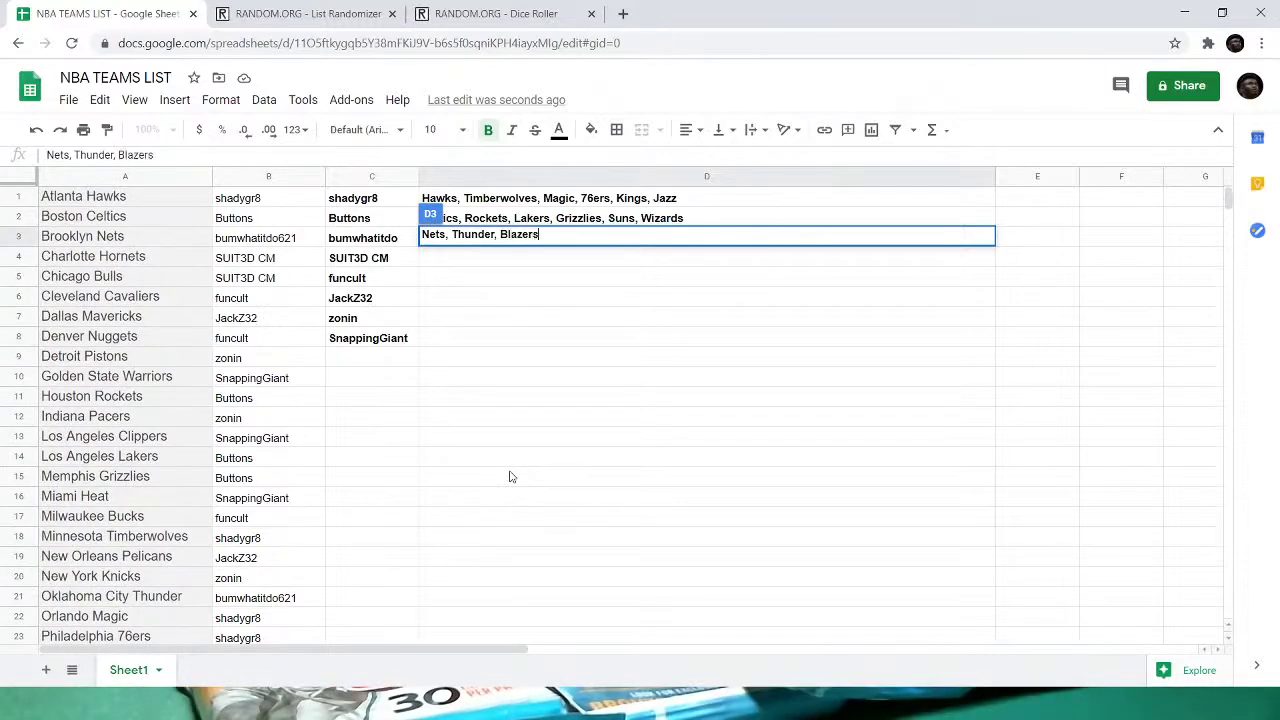
type("lazers")
key("Return")
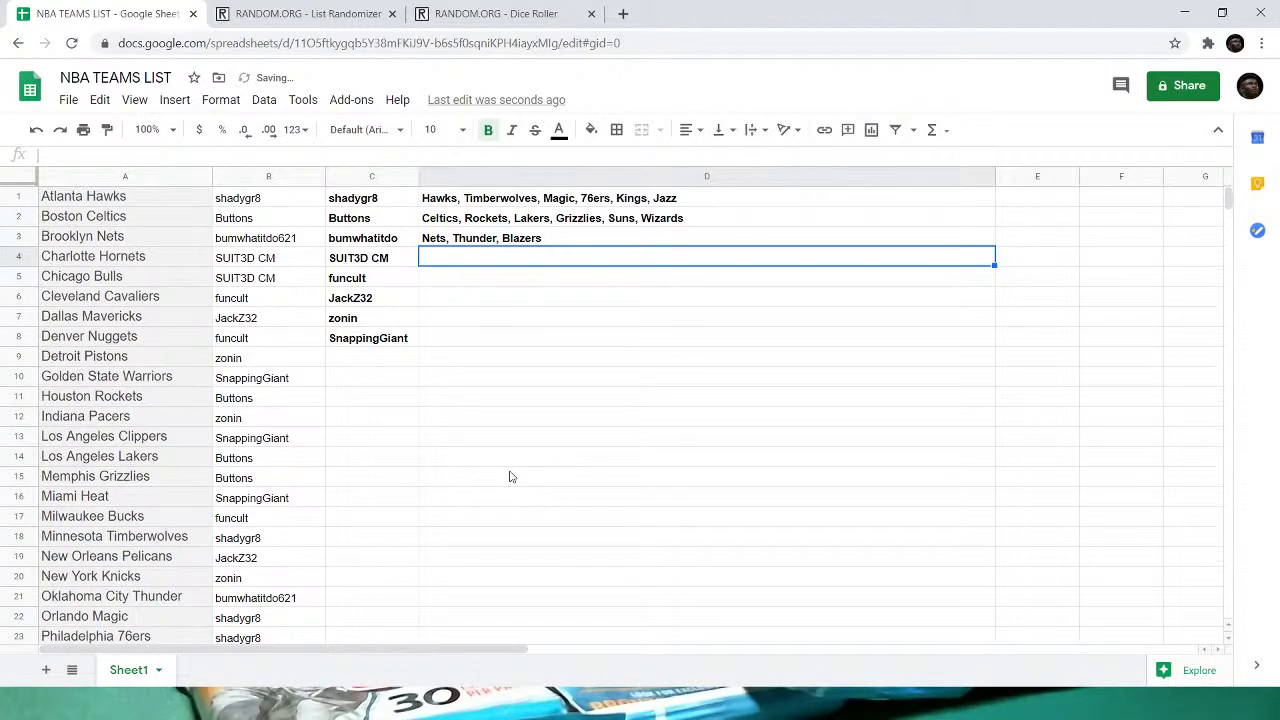
- Enter the fourth entrant's teams in D4 as "Hornets, Bulls, Raptors"
type("Hornets")
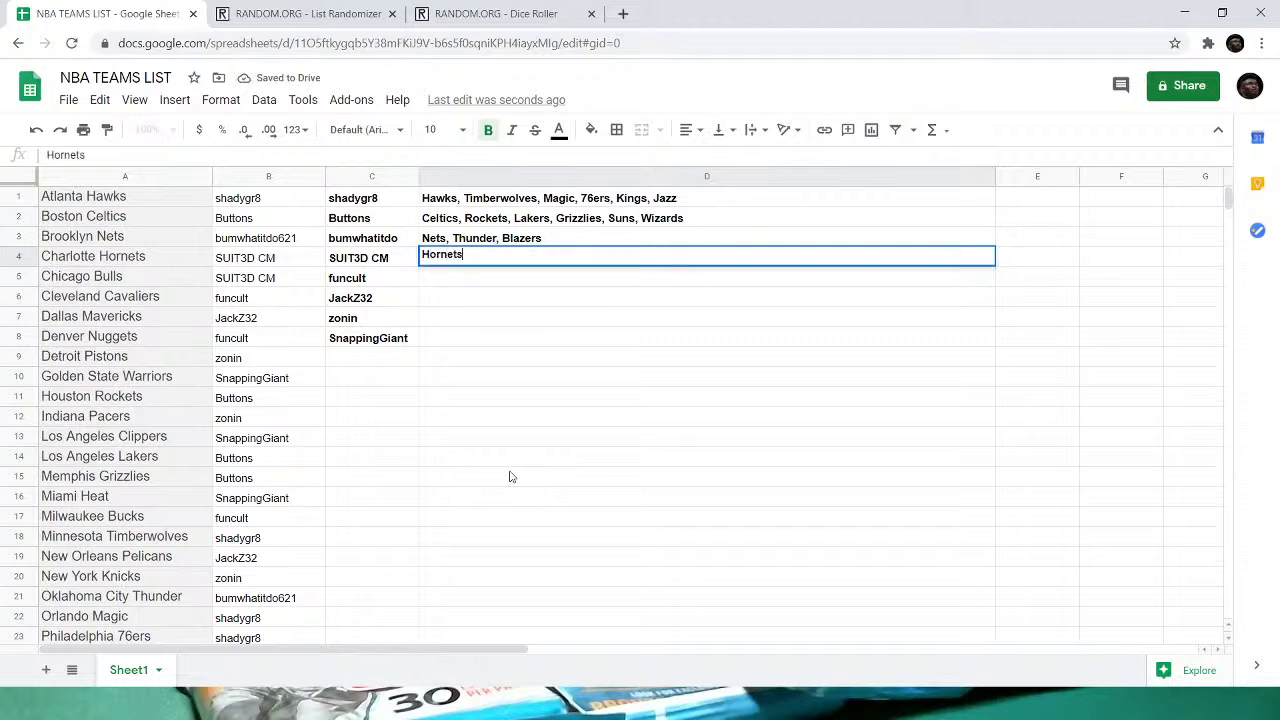
type(", Bulls,")
scroll(511, 474, "down", 2)
scroll(525, 472, "up", 3)
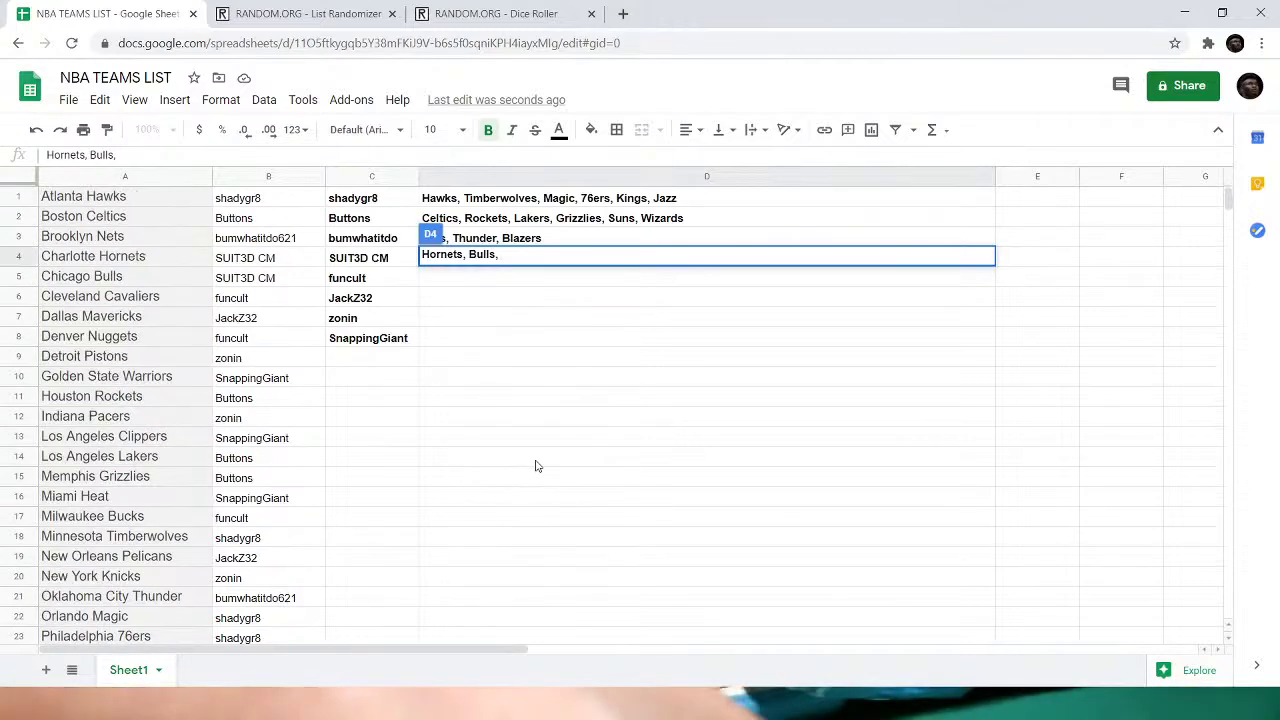
type("Raptors")
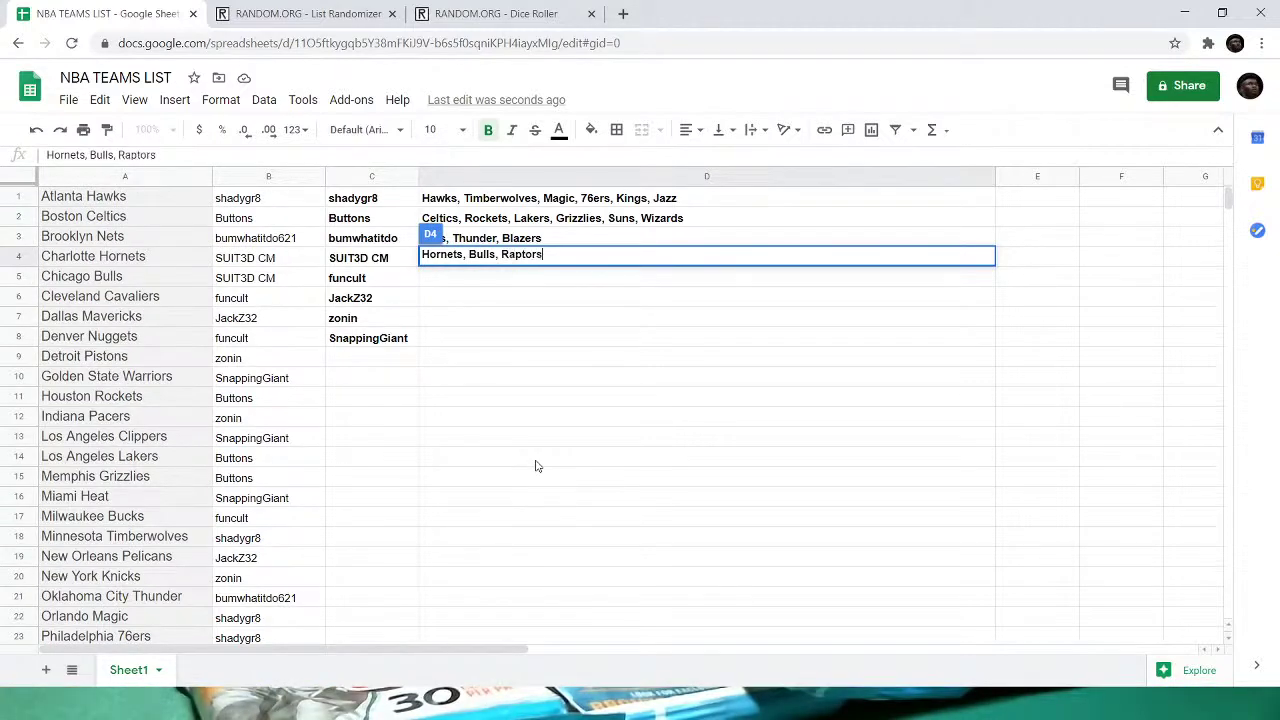
key("Return")
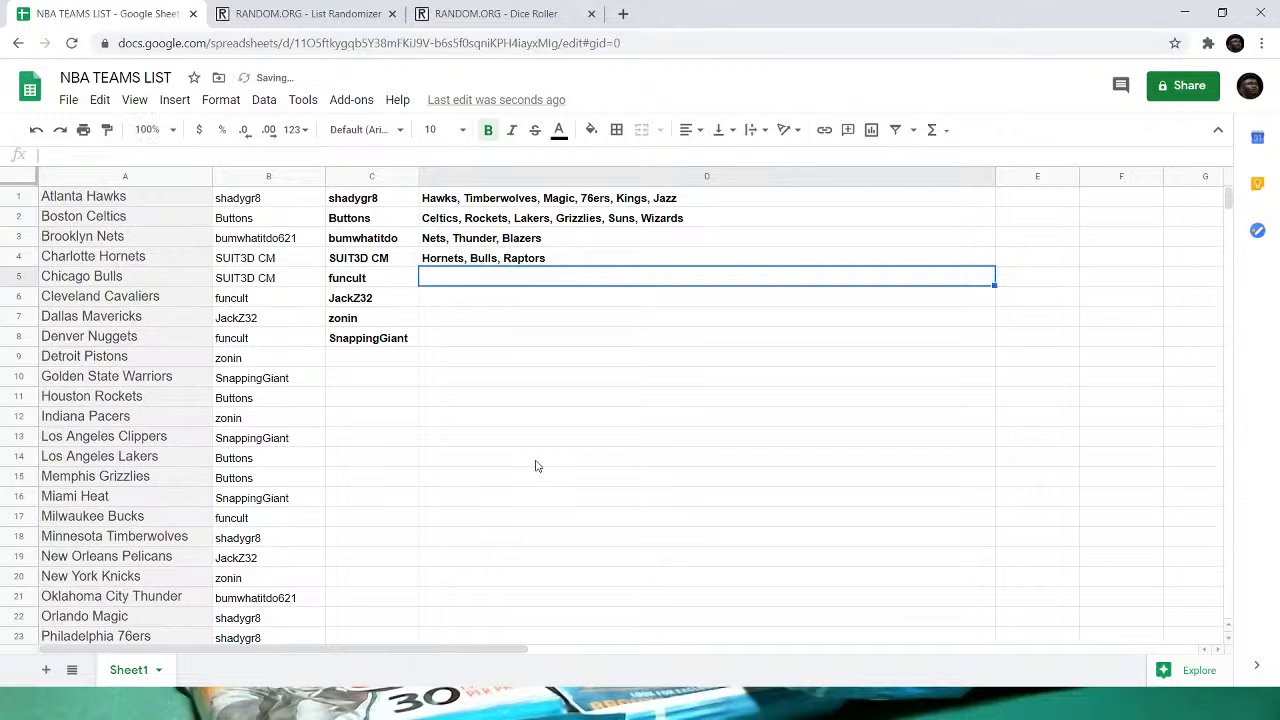
- Enter the fifth entrant's teams in D5 as "Cavaliers, Nuggets, Bucks"
type("Cavaliers,")
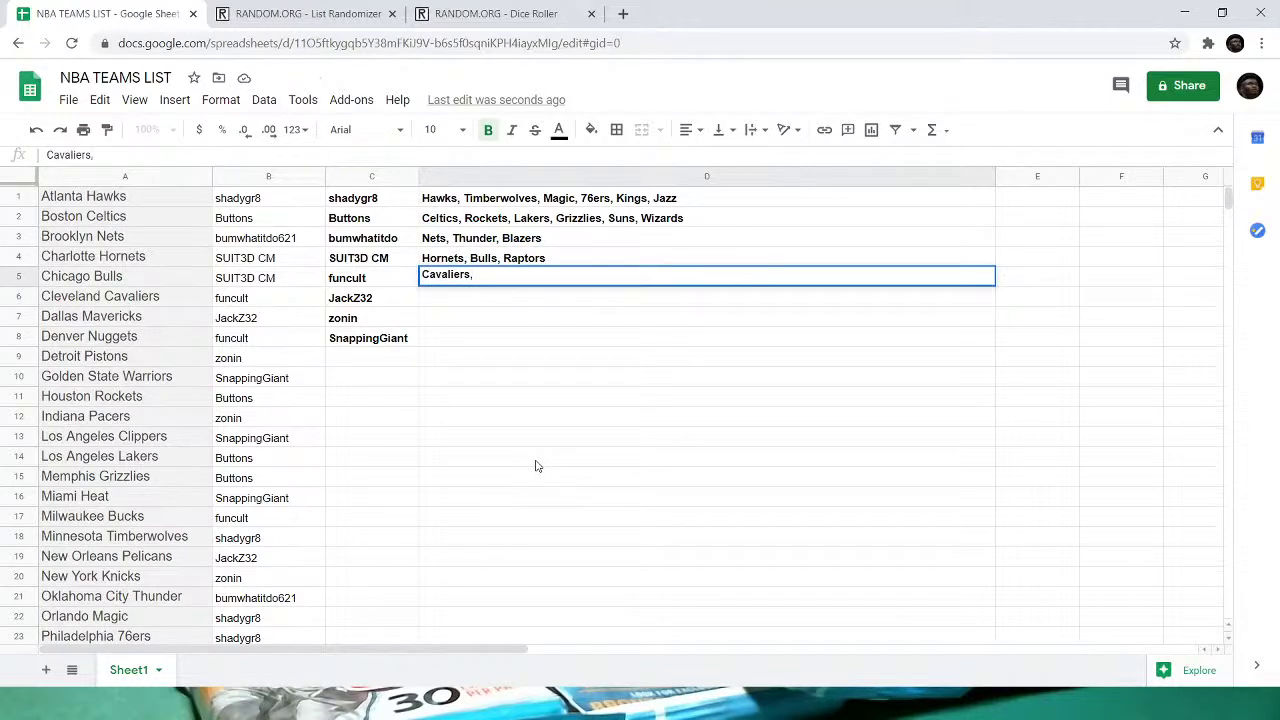
type(" Bucks,")
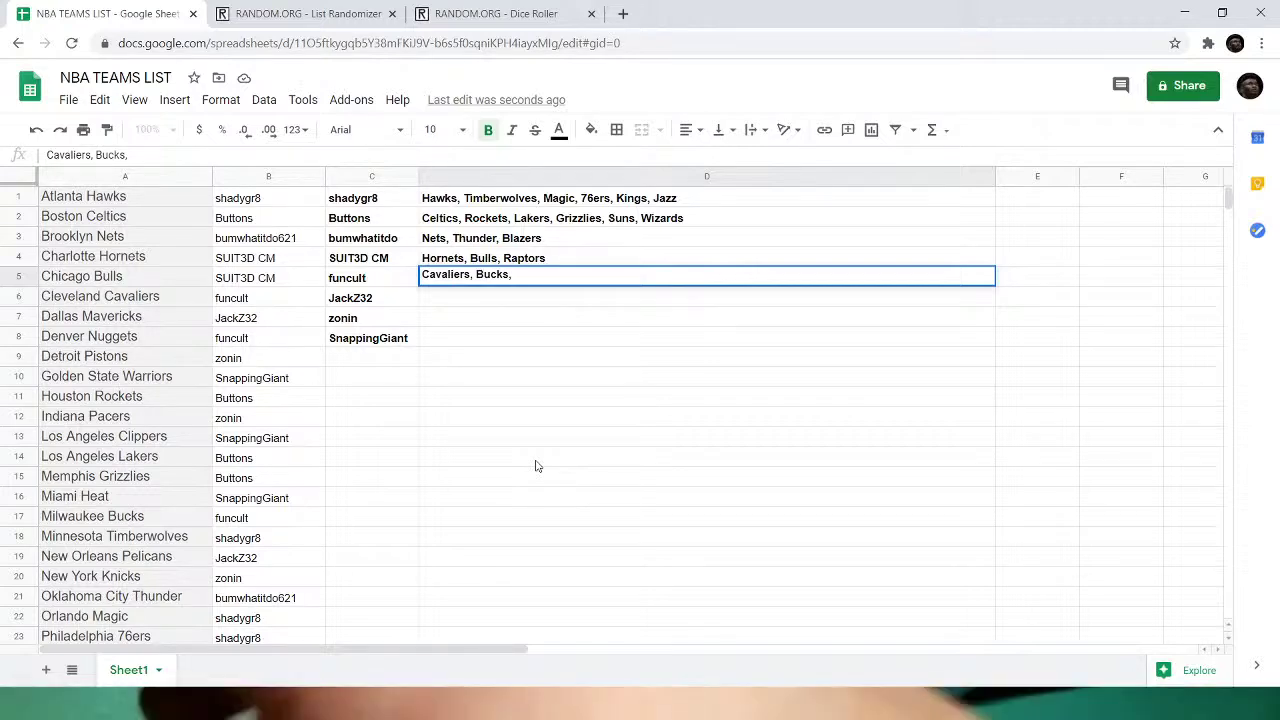
scroll(535, 465, "down", 3)
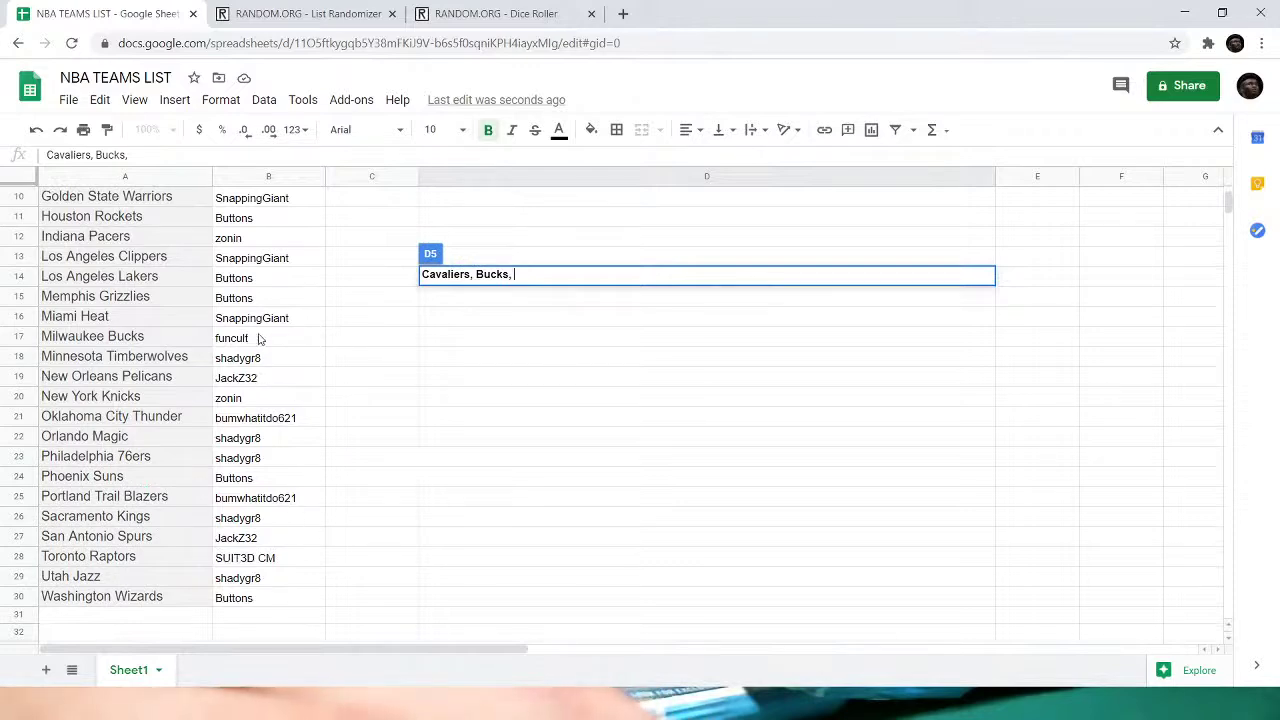
scroll(255, 320, "up", 2)
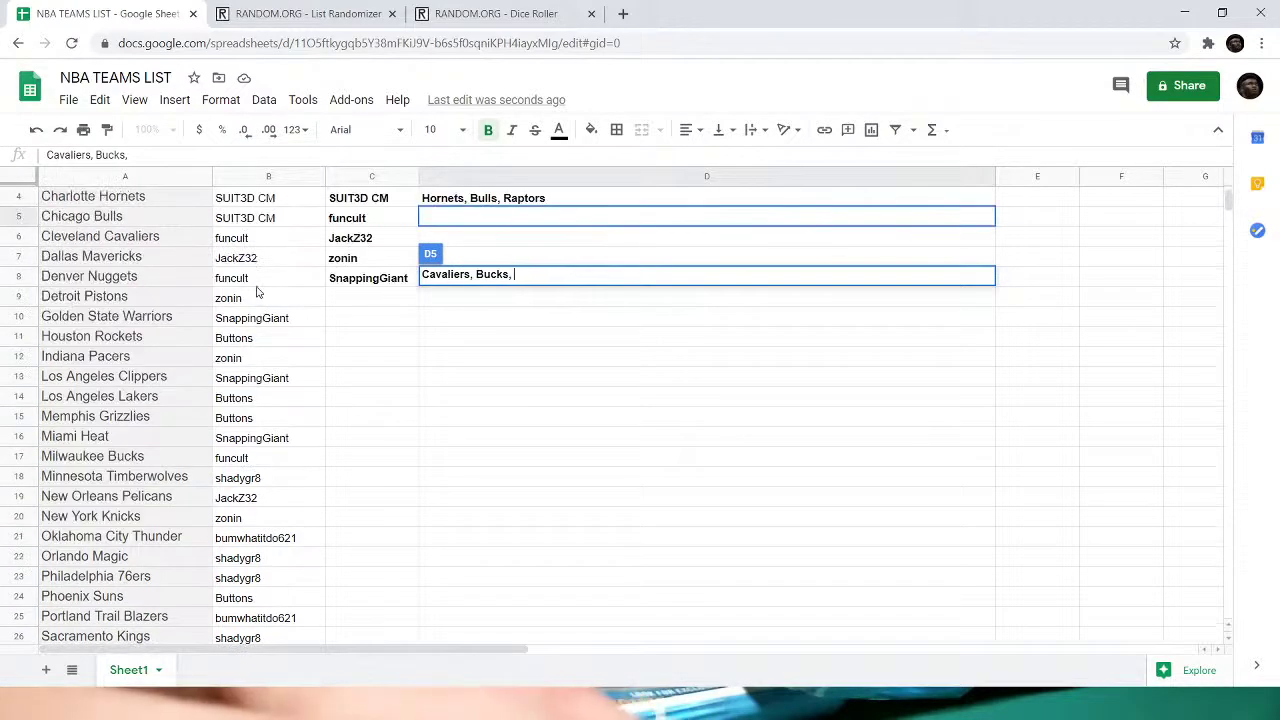
scroll(523, 323, "up", 1)
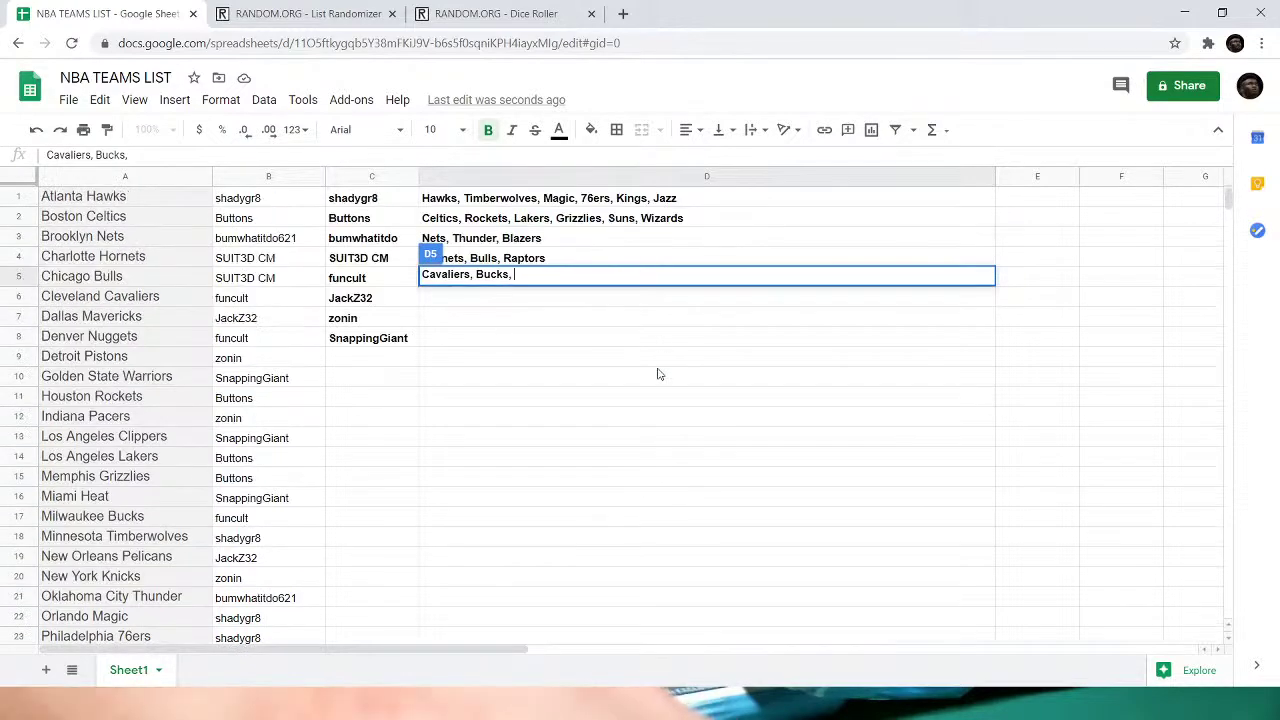
left_click(476, 274)
type("Nuggets,")
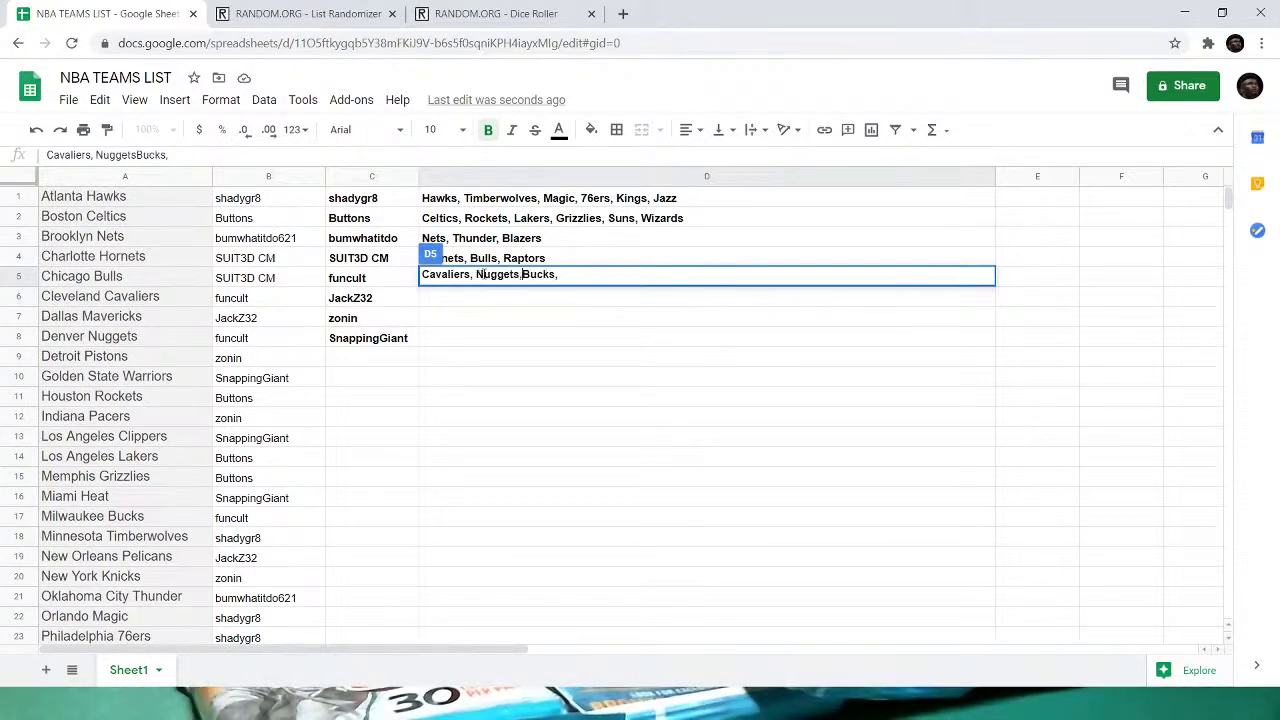
left_click(573, 277)
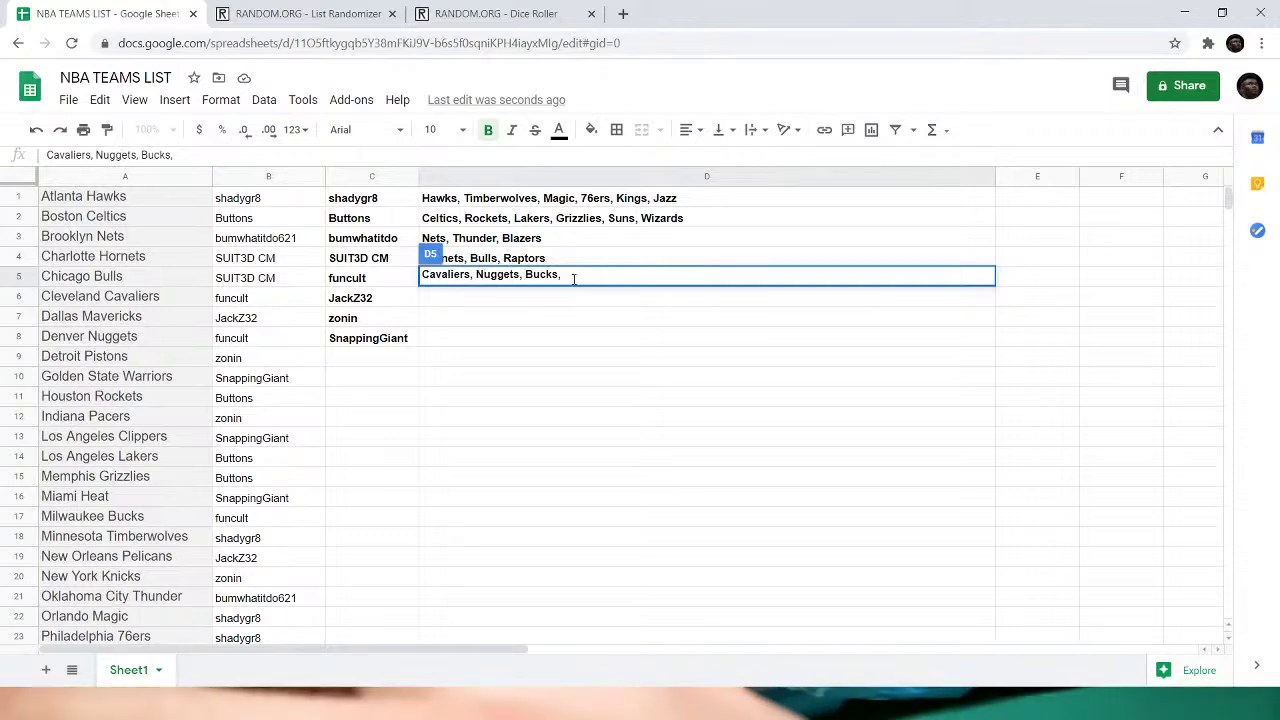
key("BackSpace")
key("BackSpace")
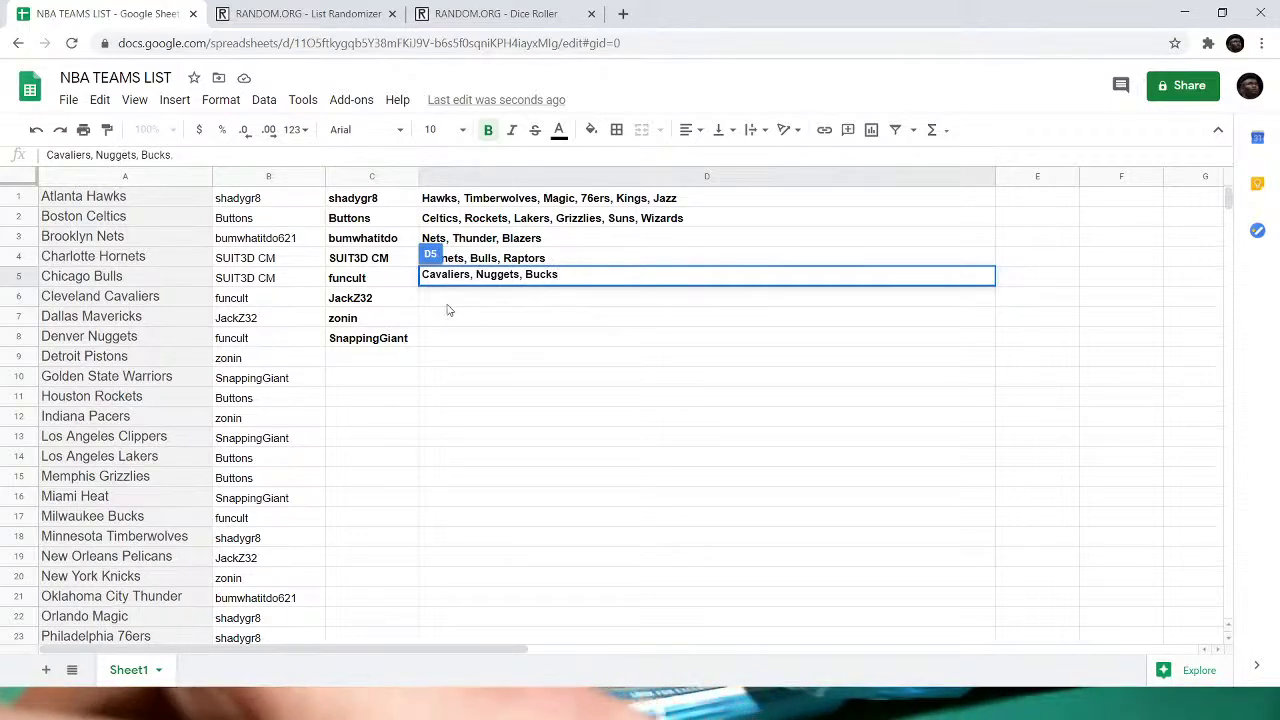
key("Return")
- Enter the sixth entrant's teams in D6 as "Mavericks, Pelicans, Spurs"
key("Return")
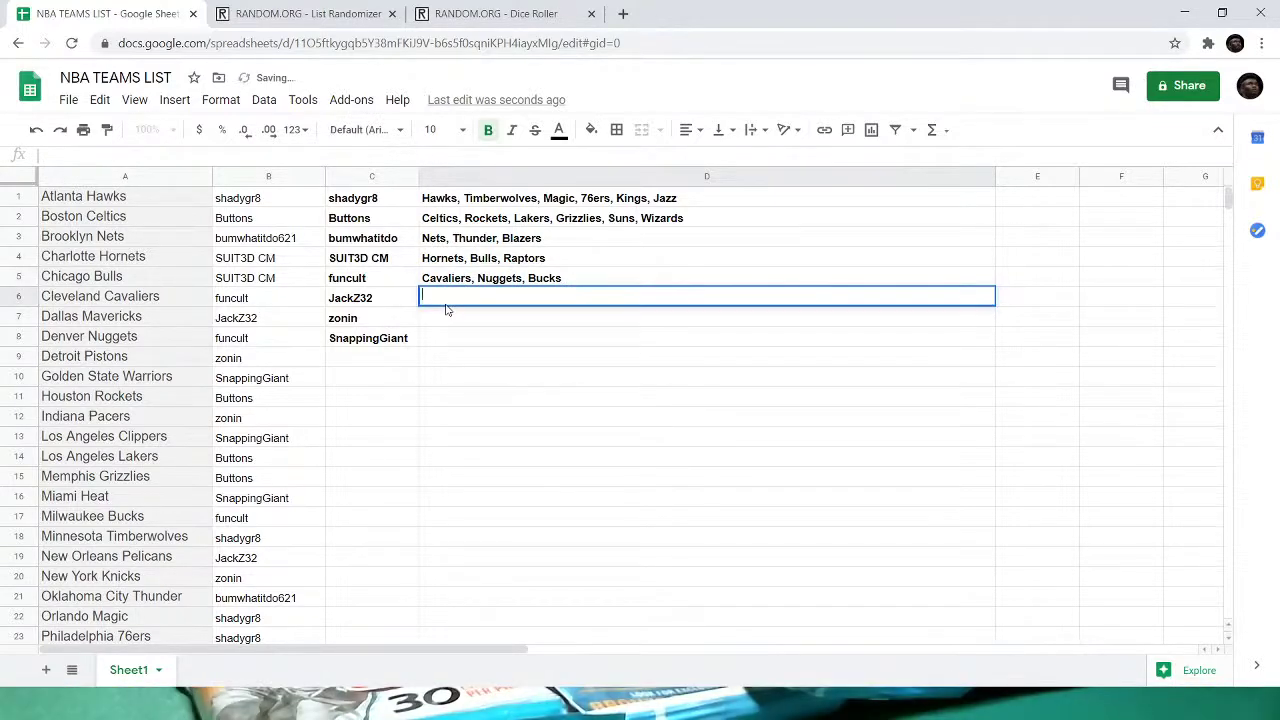
type("Maverick")
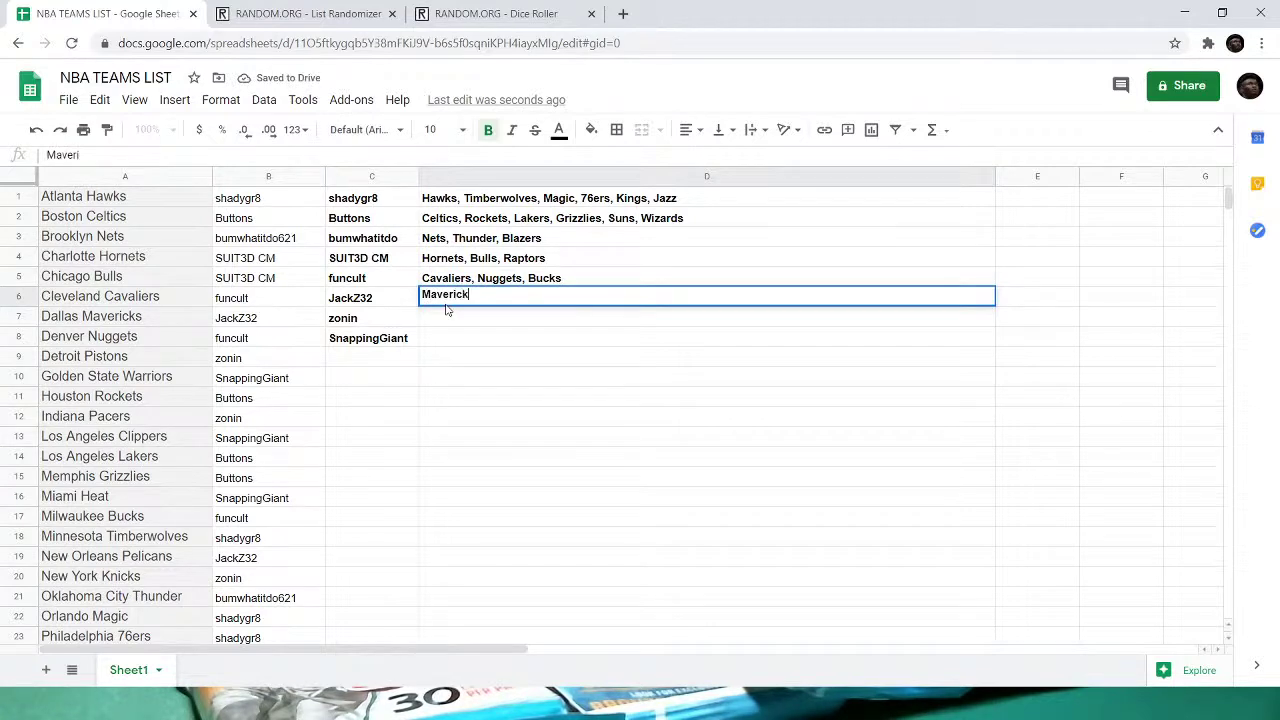
type("s,")
type("Pelicans,")
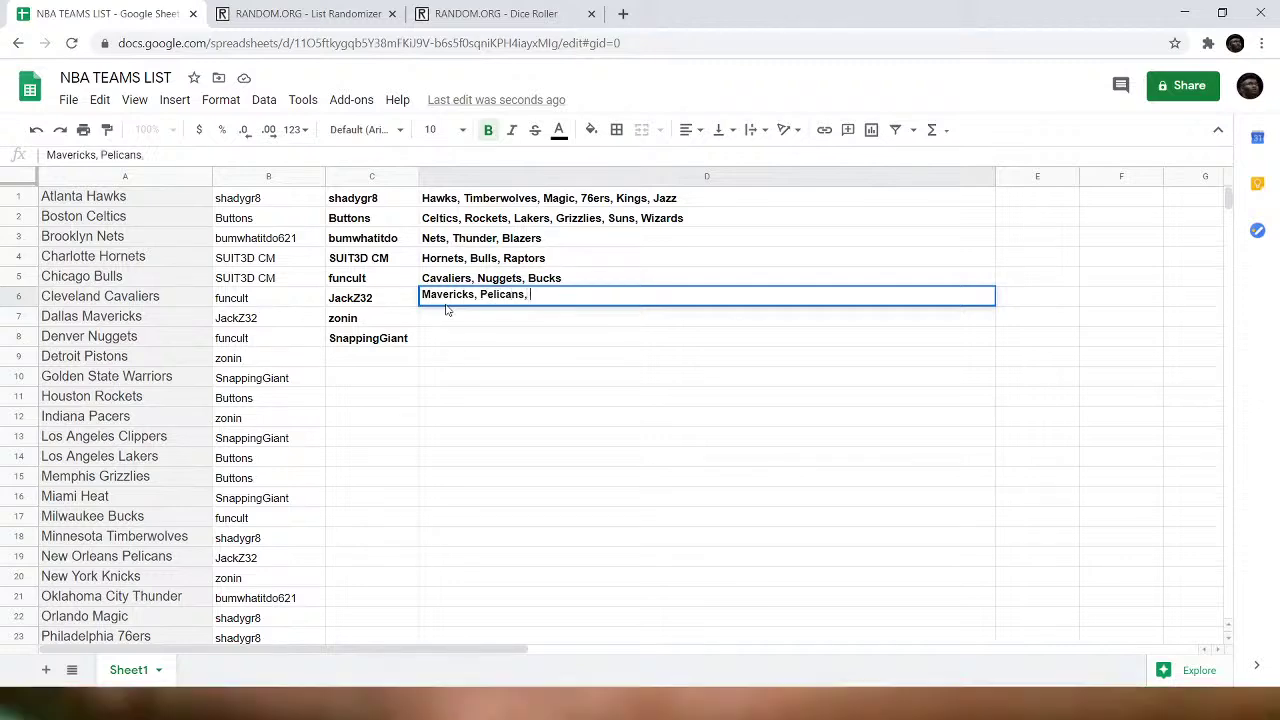
scroll(452, 340, "down", 2)
type(",")
scroll(459, 376, "down", 1)
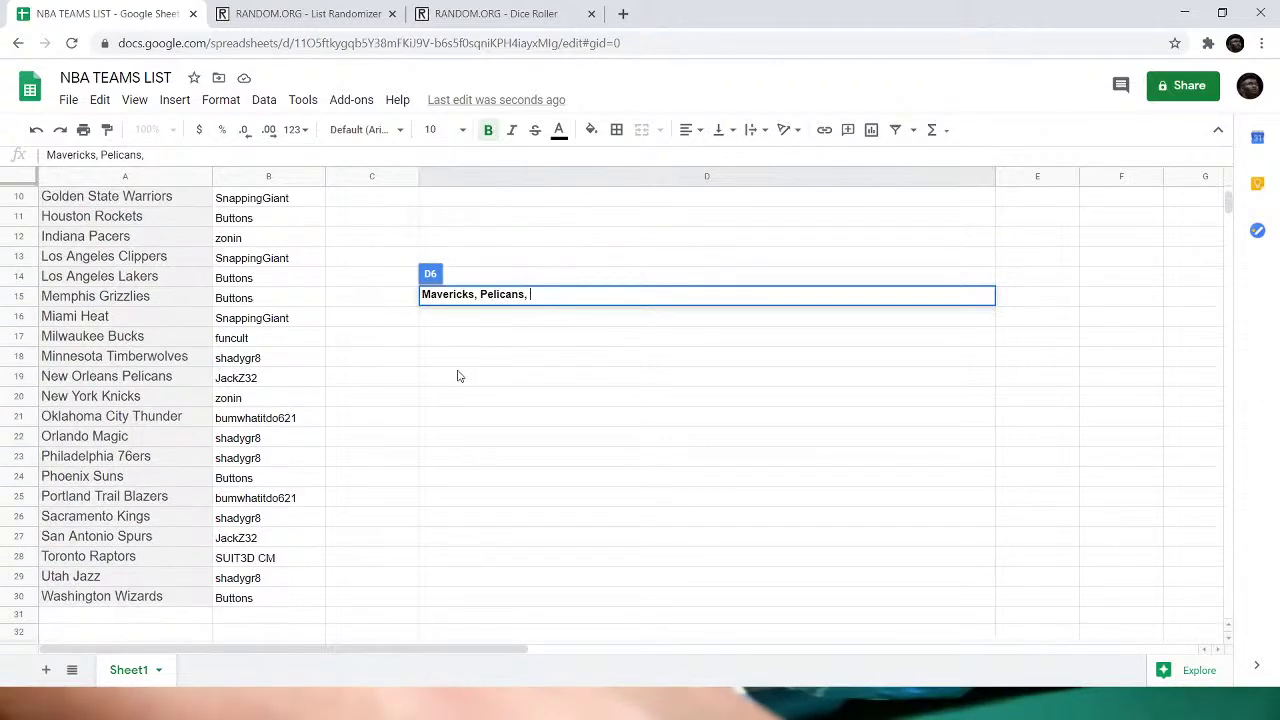
scroll(459, 376, "up", 3)
type("Sp")
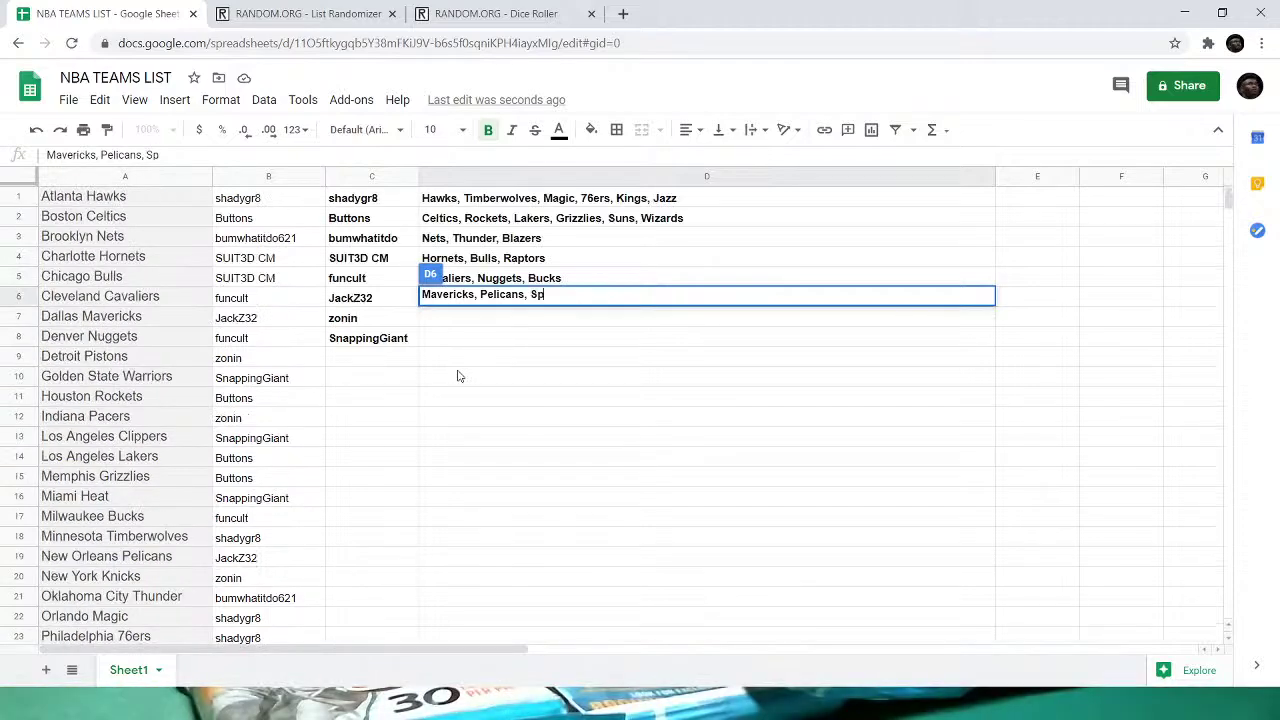
type("urs")
key("Return")
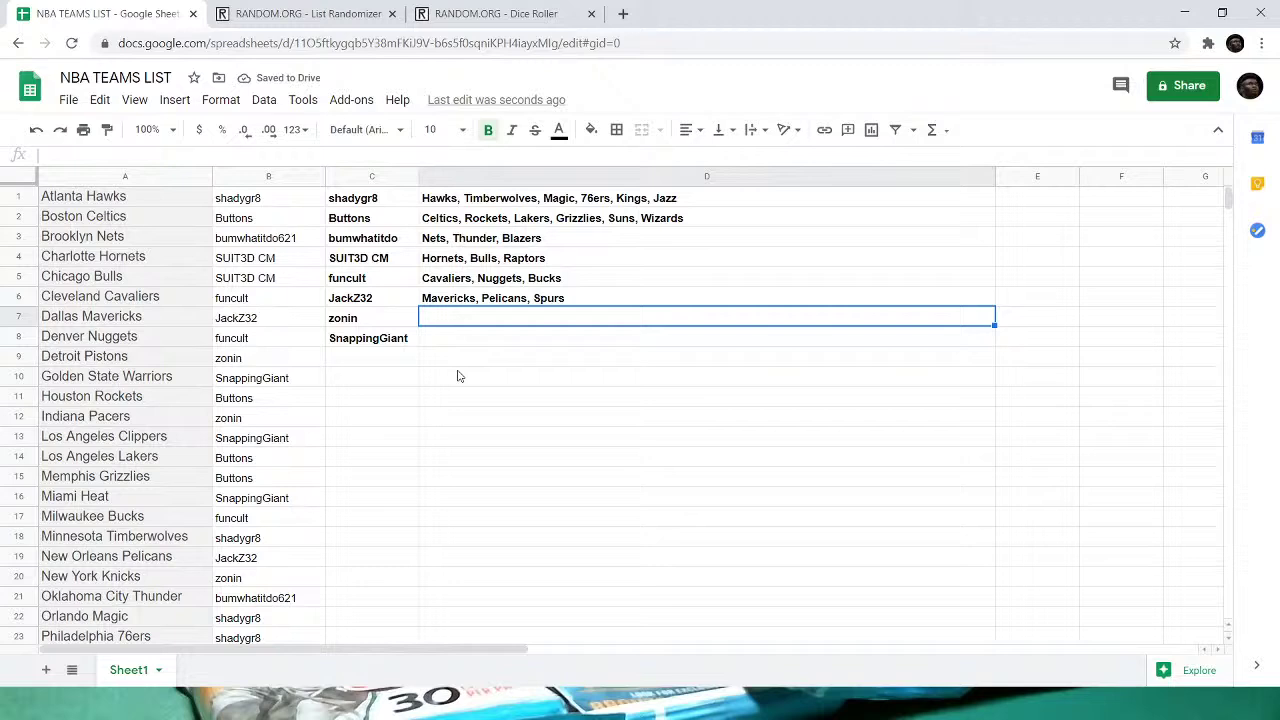
- Enter the seventh entrant's teams in D7 as "Pistons, Pacers, Knicks"
type("Pisto")
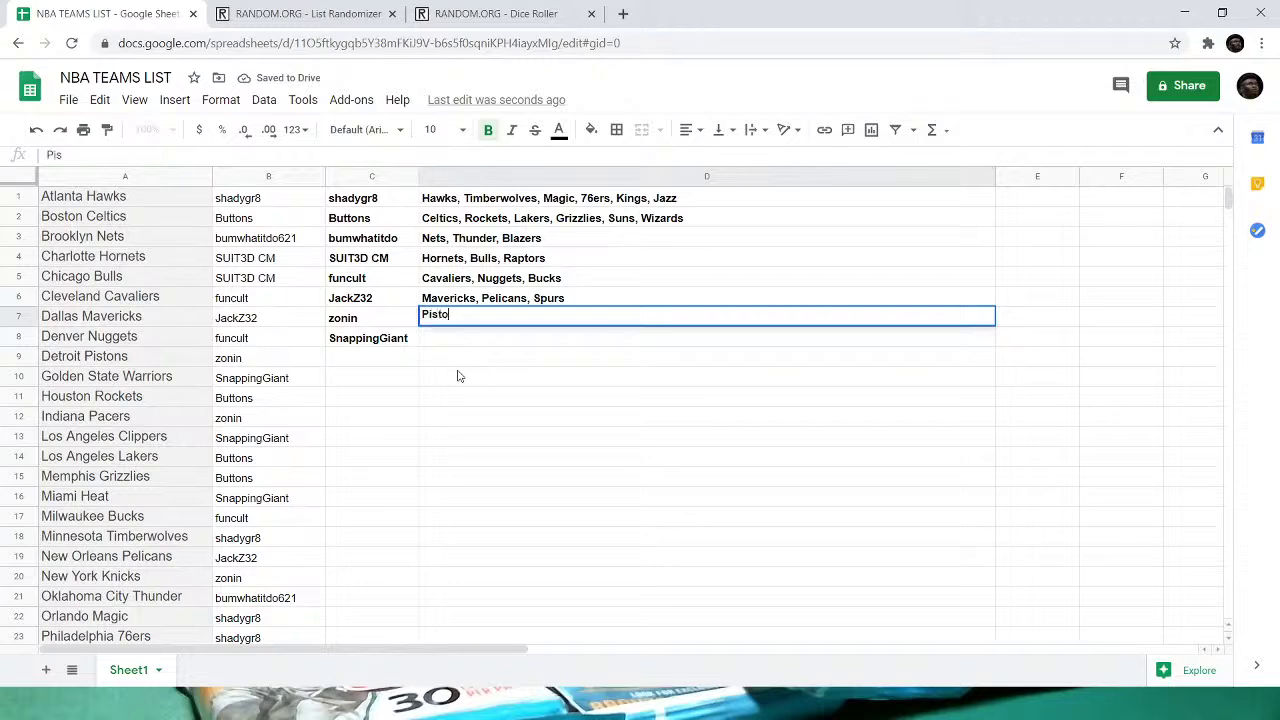
type("ns, Pacers,")
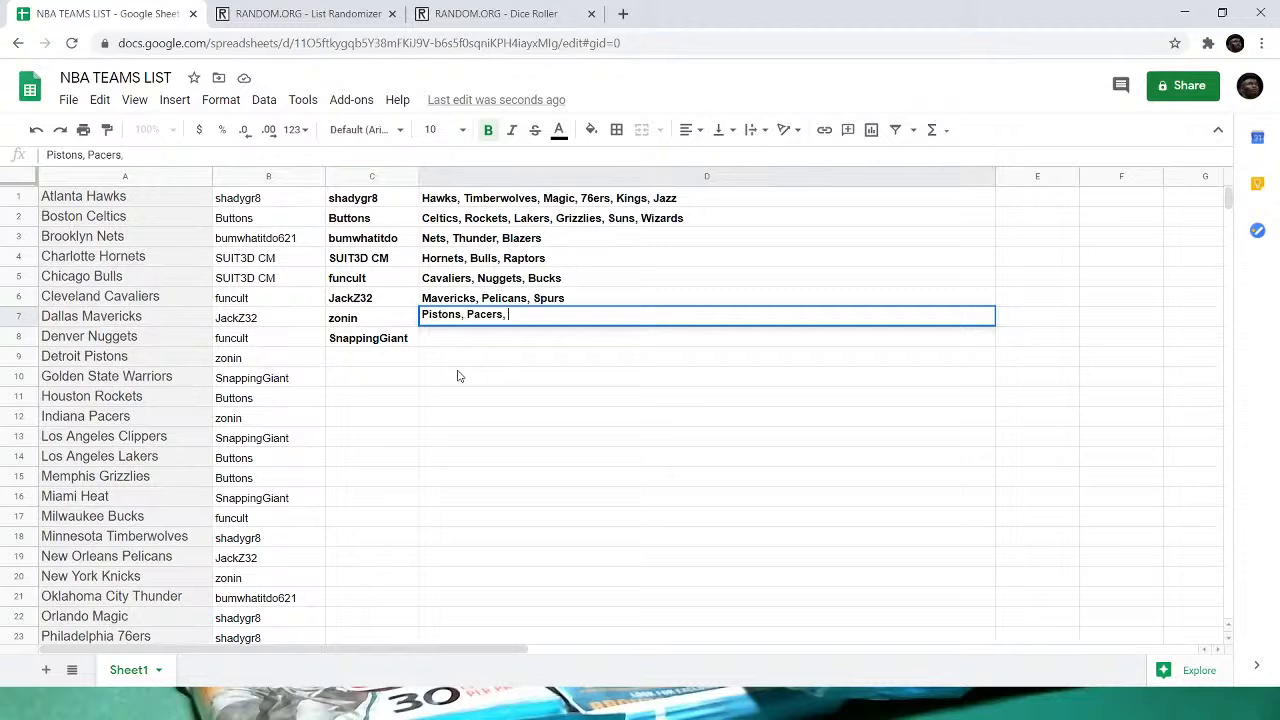
type(" Knicks")
key("Return")
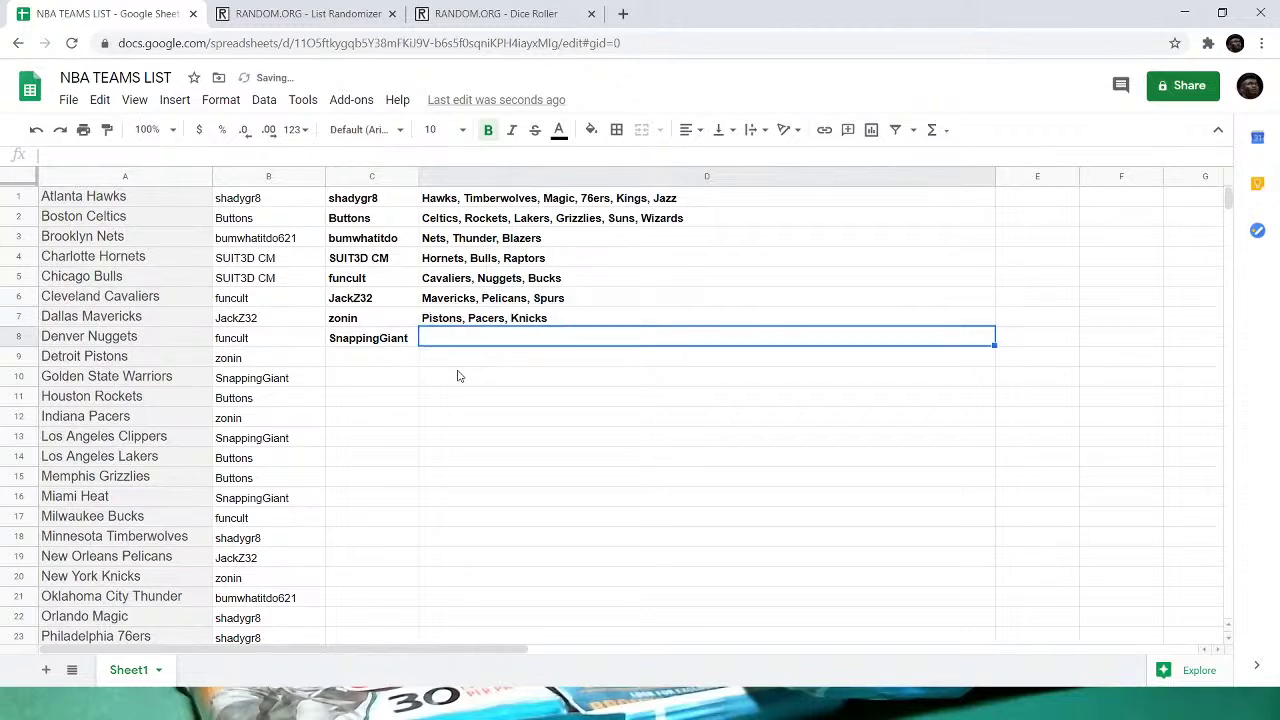
- Enter the eighth entrant's teams in D8 as "Warriors, Clippers, Heat" and fit column D's width to its contents
type("Warri")
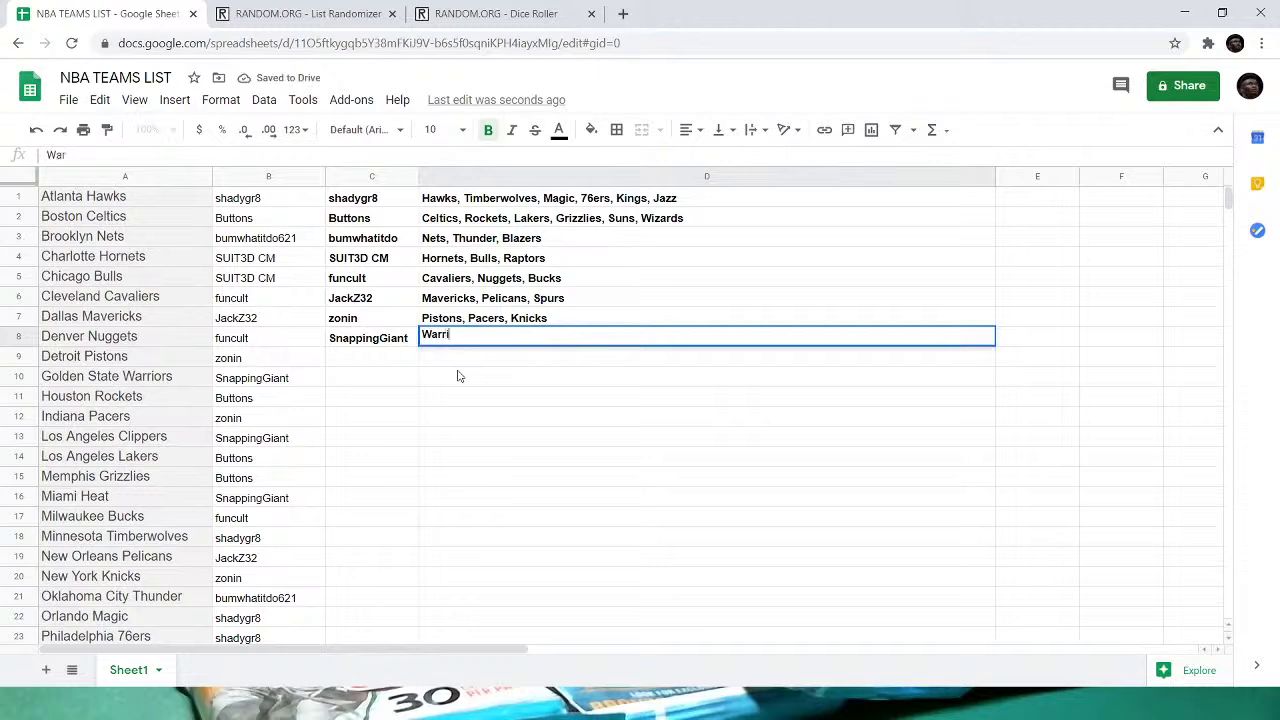
type("ors, Heat,")
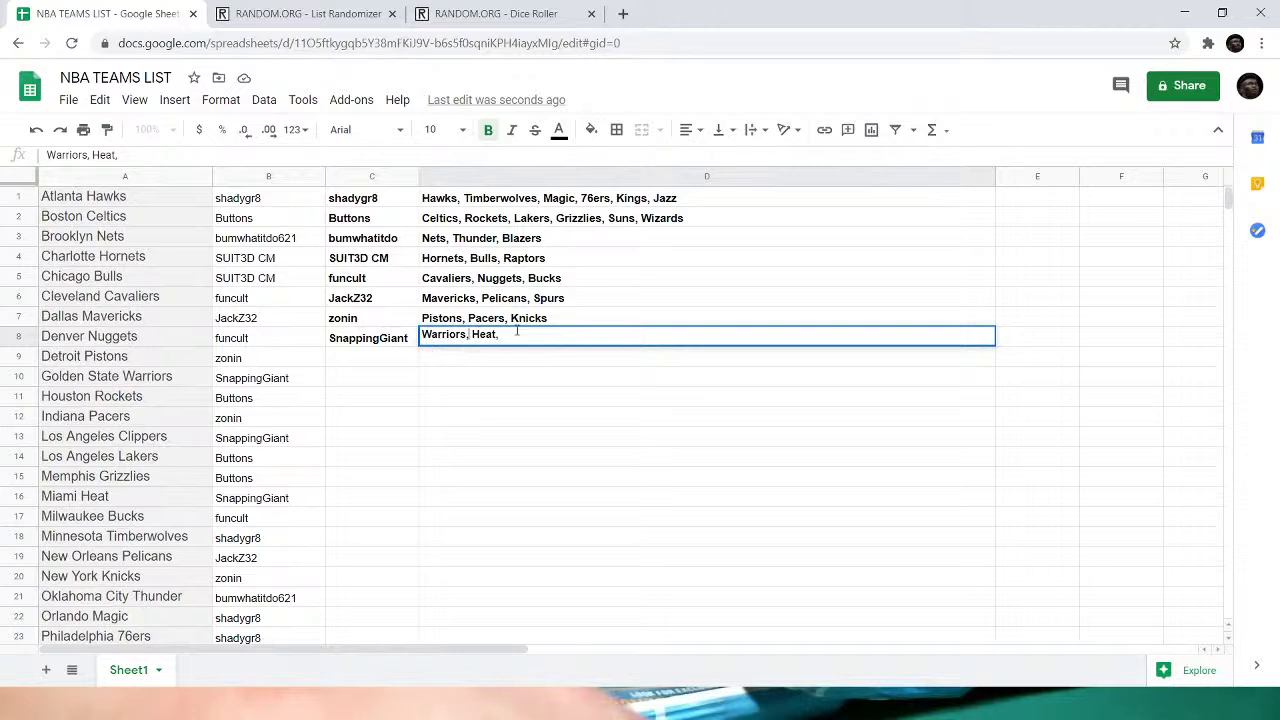
type("Clippers,")
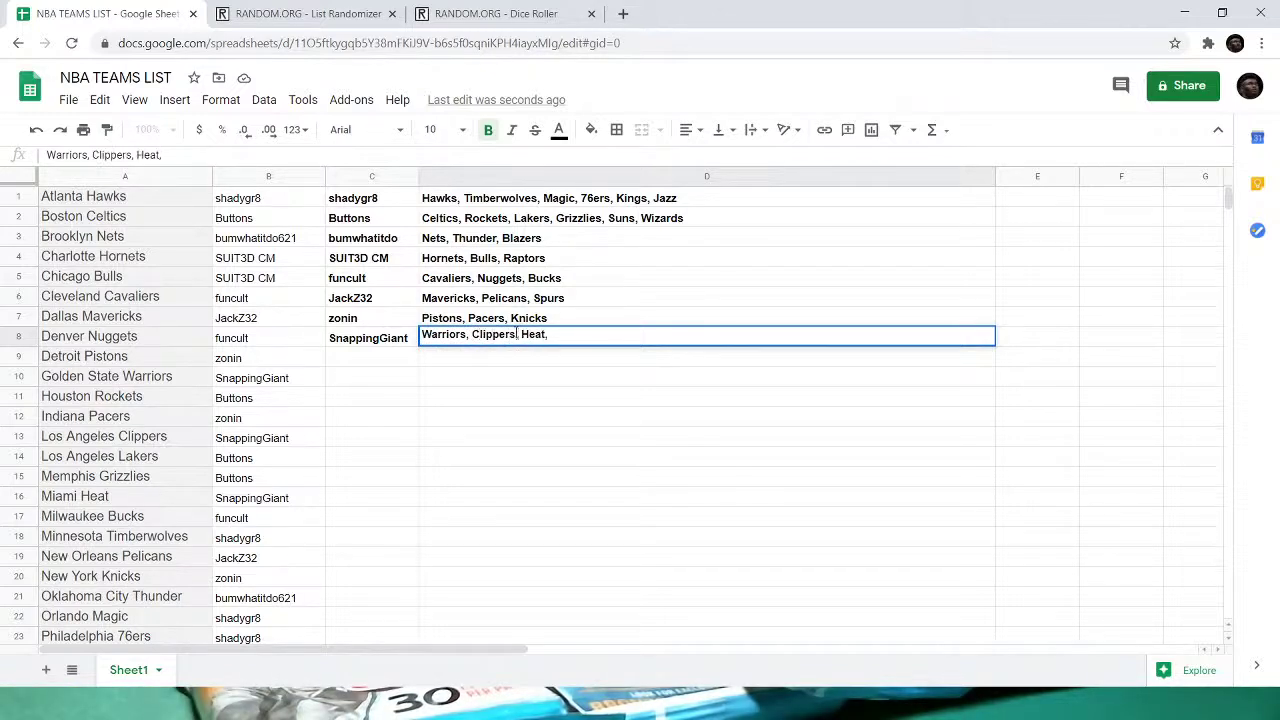
left_click(566, 335)
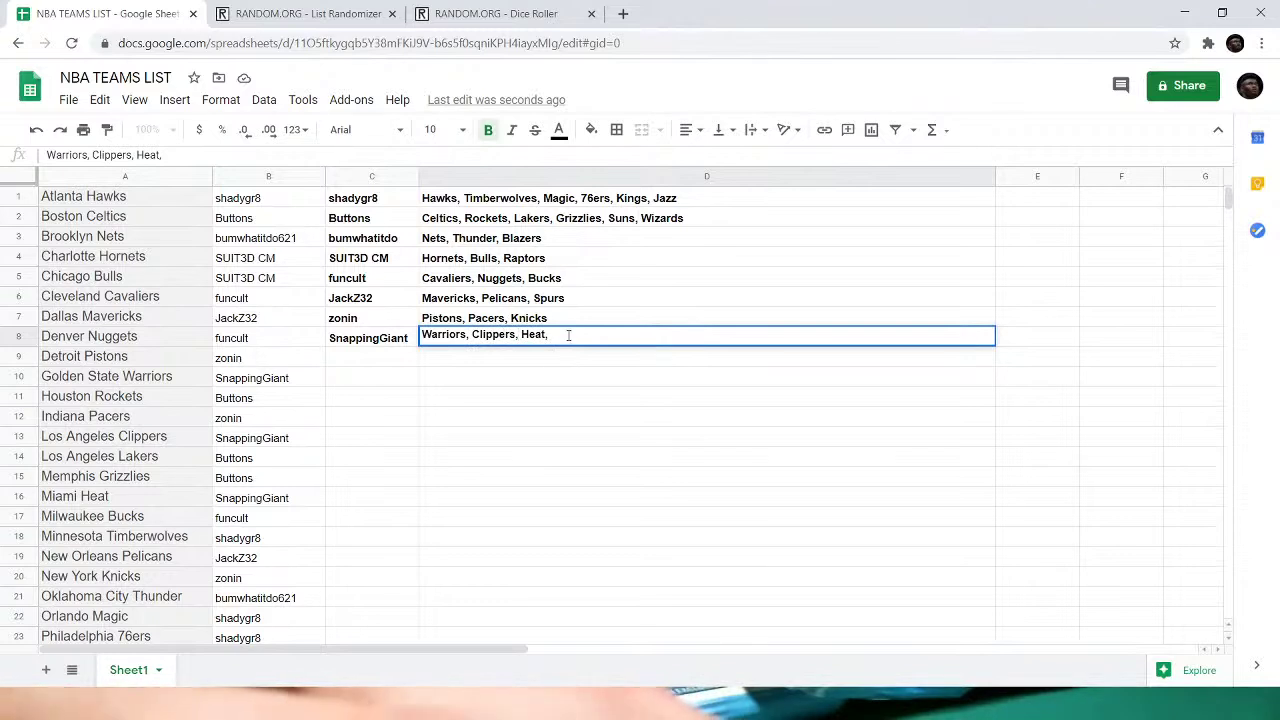
key("BackSpace")
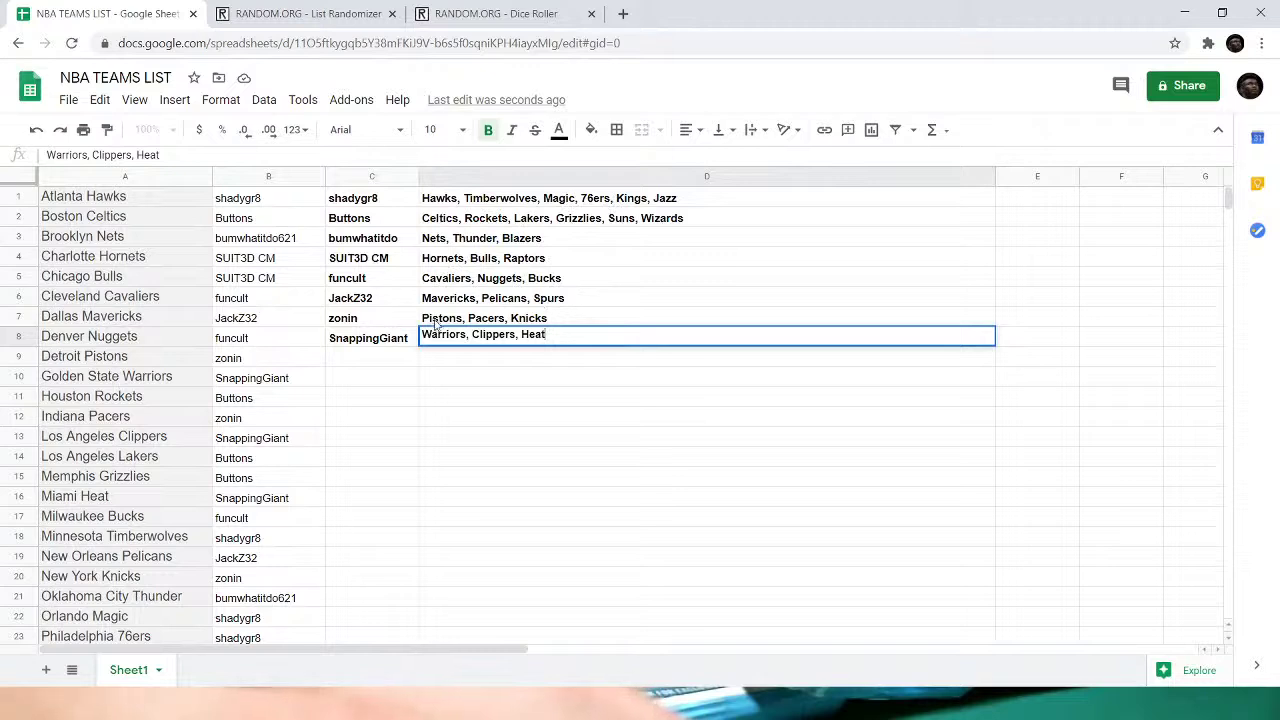
double_click(994, 174)
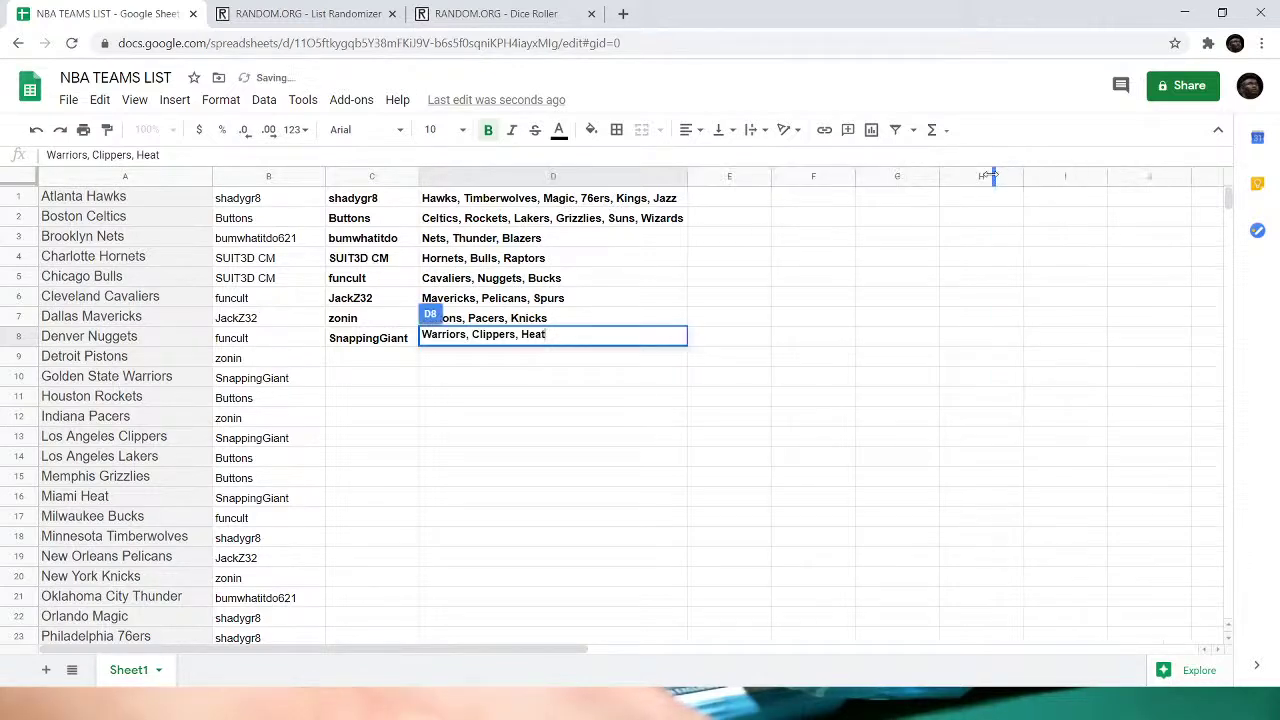
left_click(813, 279)
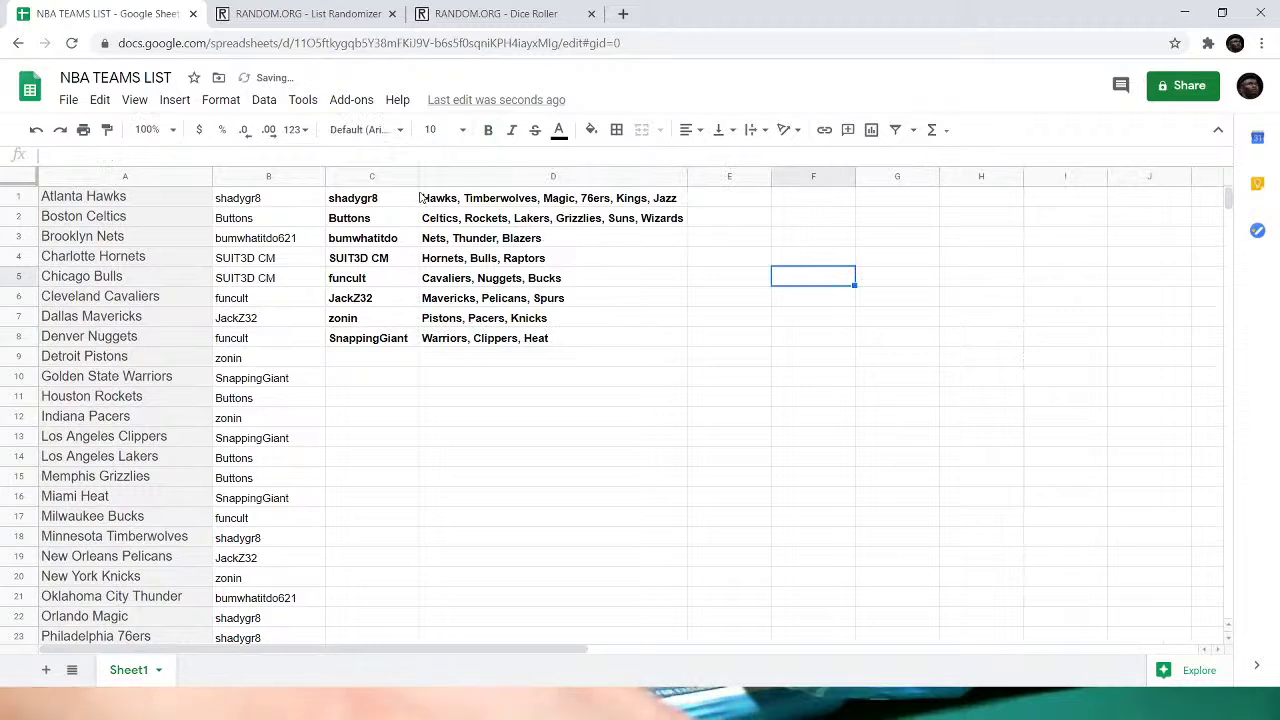